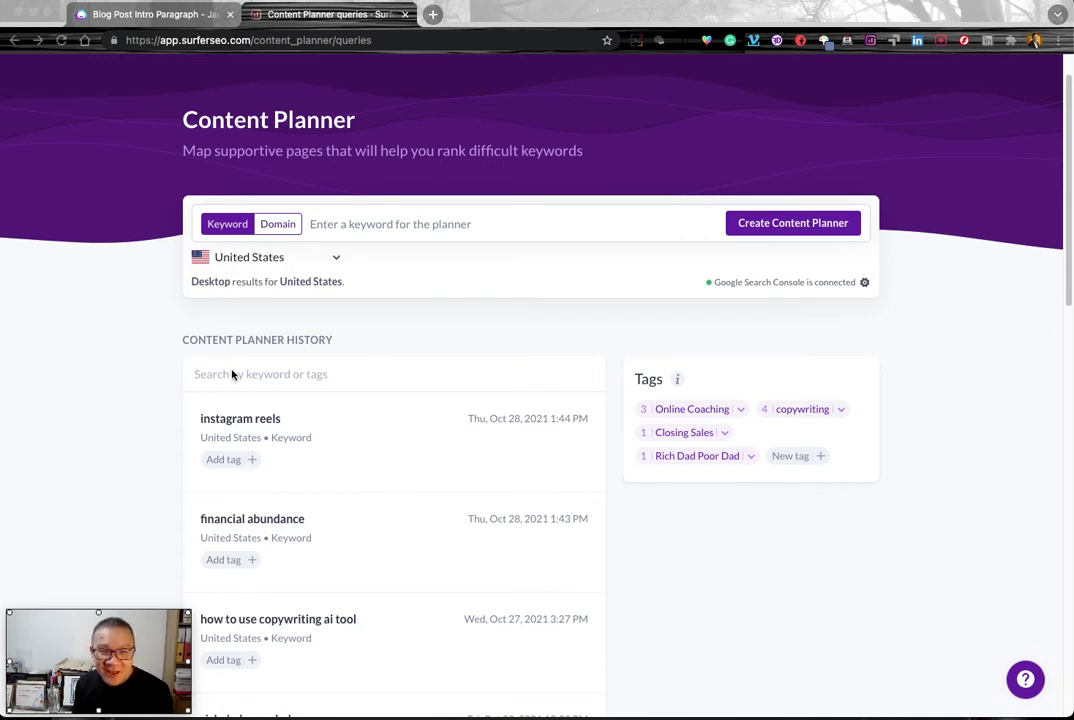
# - Open the "instagram reels" plan from the content planner history and examine its topic clusters
pyautogui.scroll(1, 290, 230)
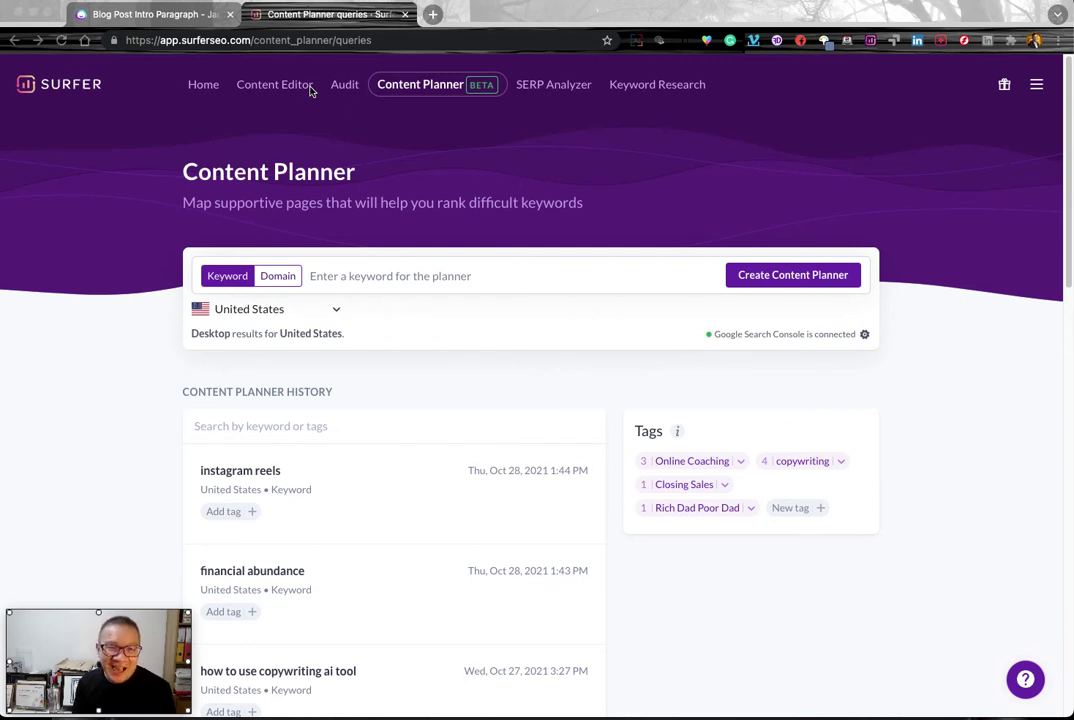
pyautogui.click(631, 284)
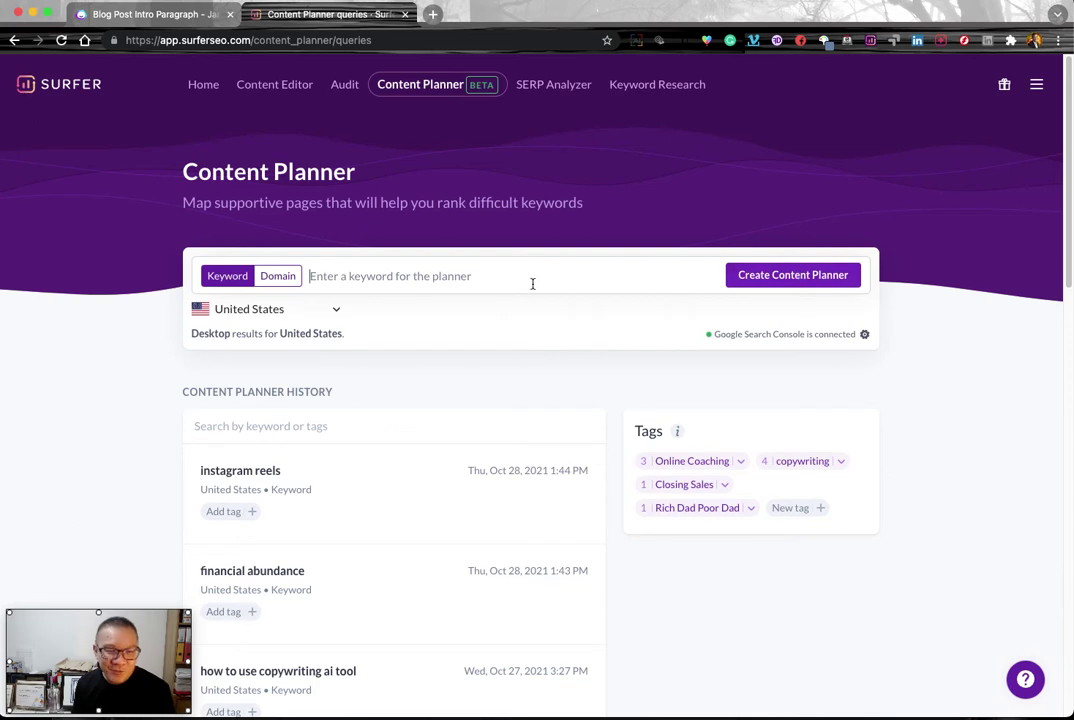
pyautogui.click(255, 481)
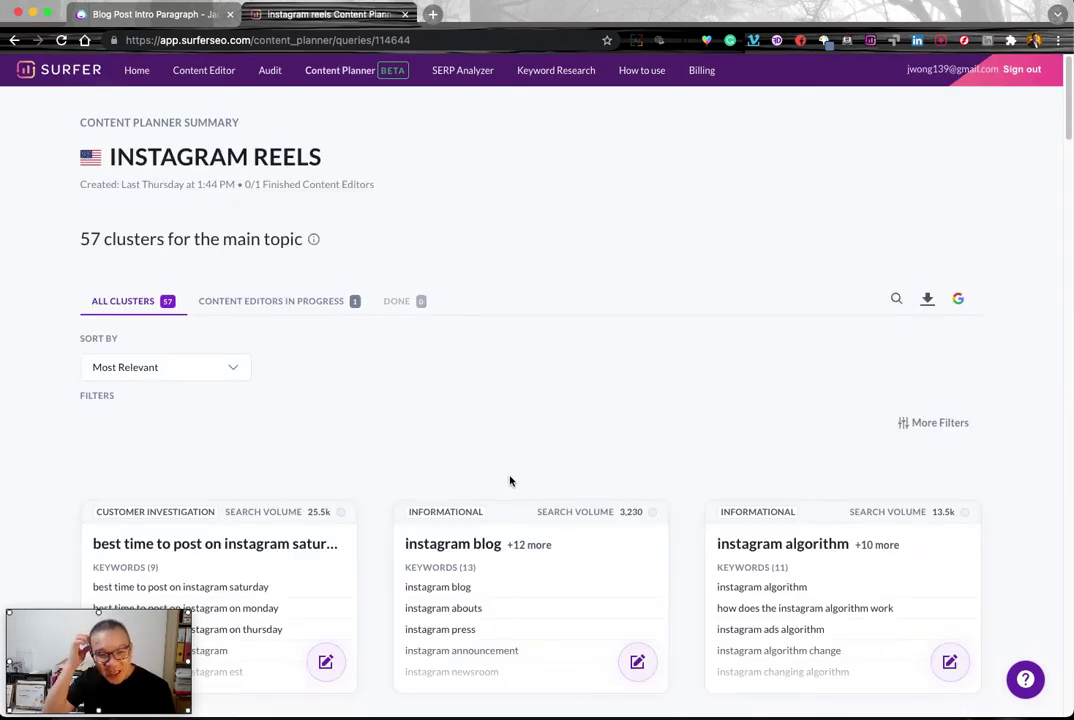
pyautogui.scroll(-2, 560, 470)
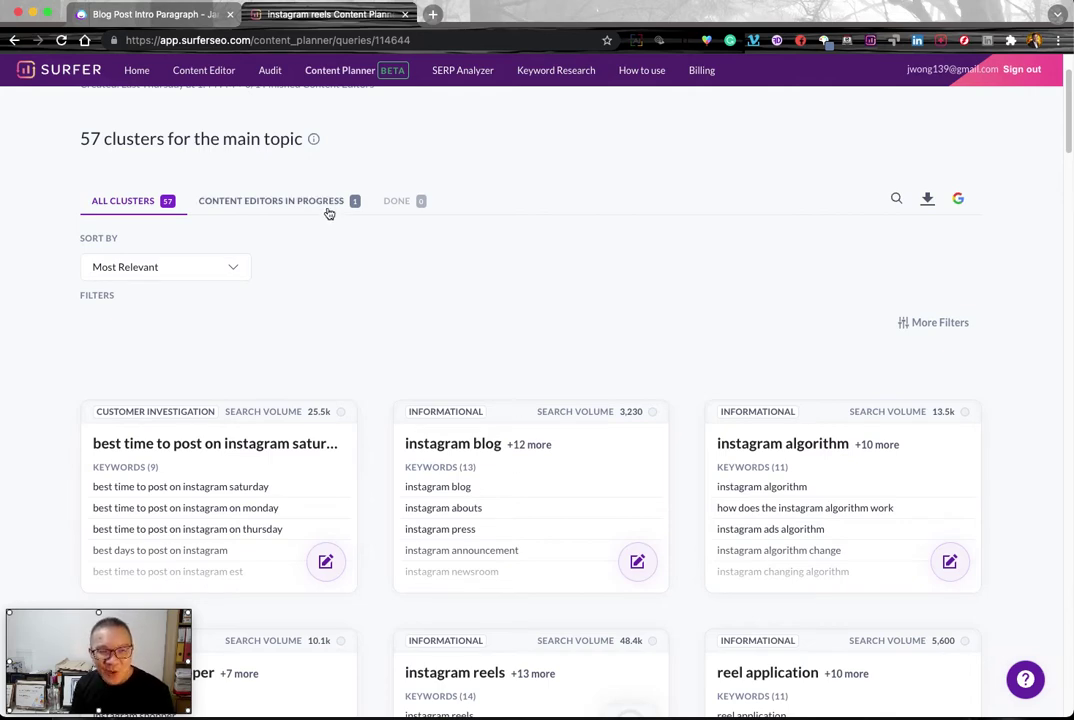
pyautogui.scroll(-5, 531, 340)
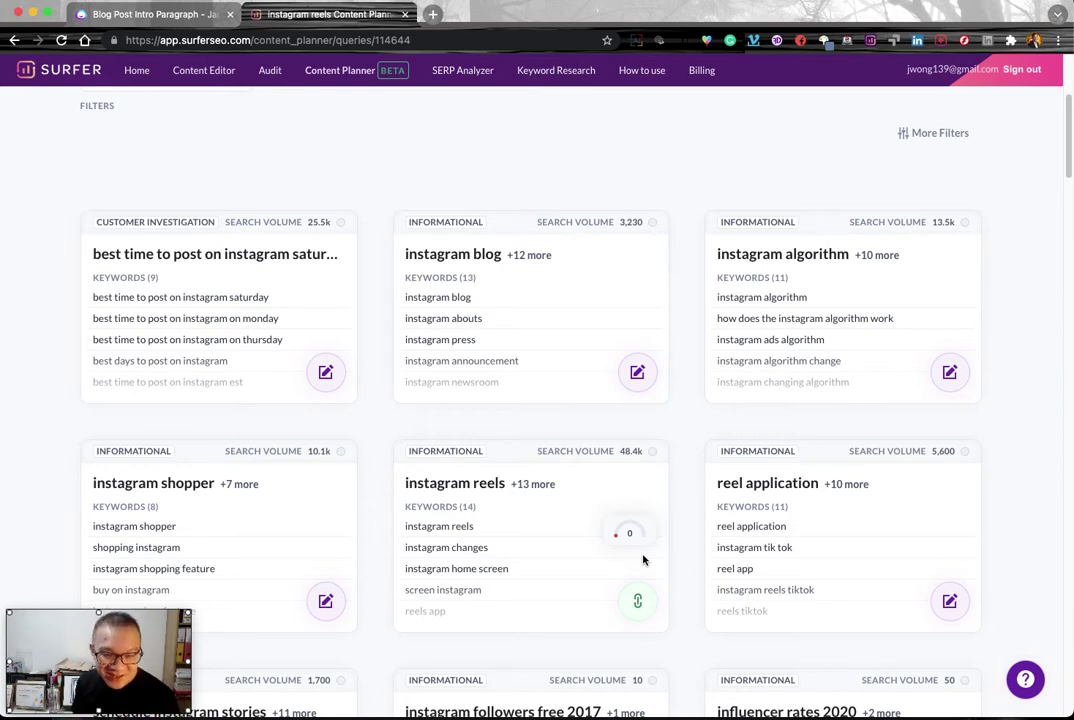
pyautogui.moveTo(618, 537)
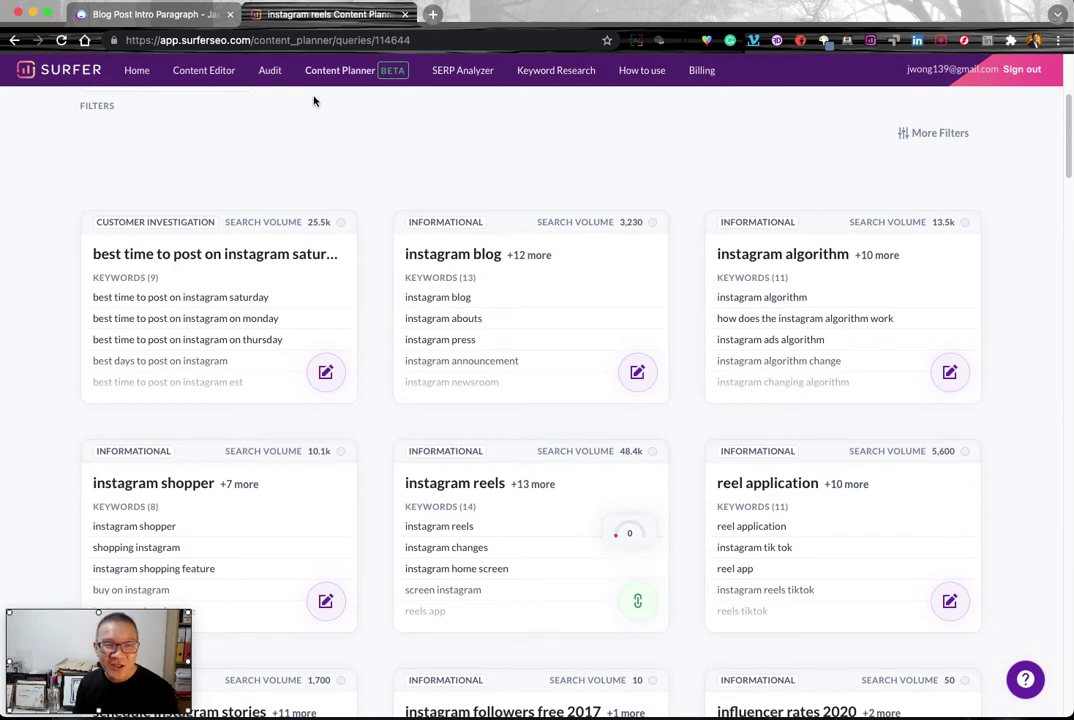
# - Open the "instagram reels" draft from the Content Editor history
pyautogui.click(185, 70)
pyautogui.scroll(-5, 671, 407)
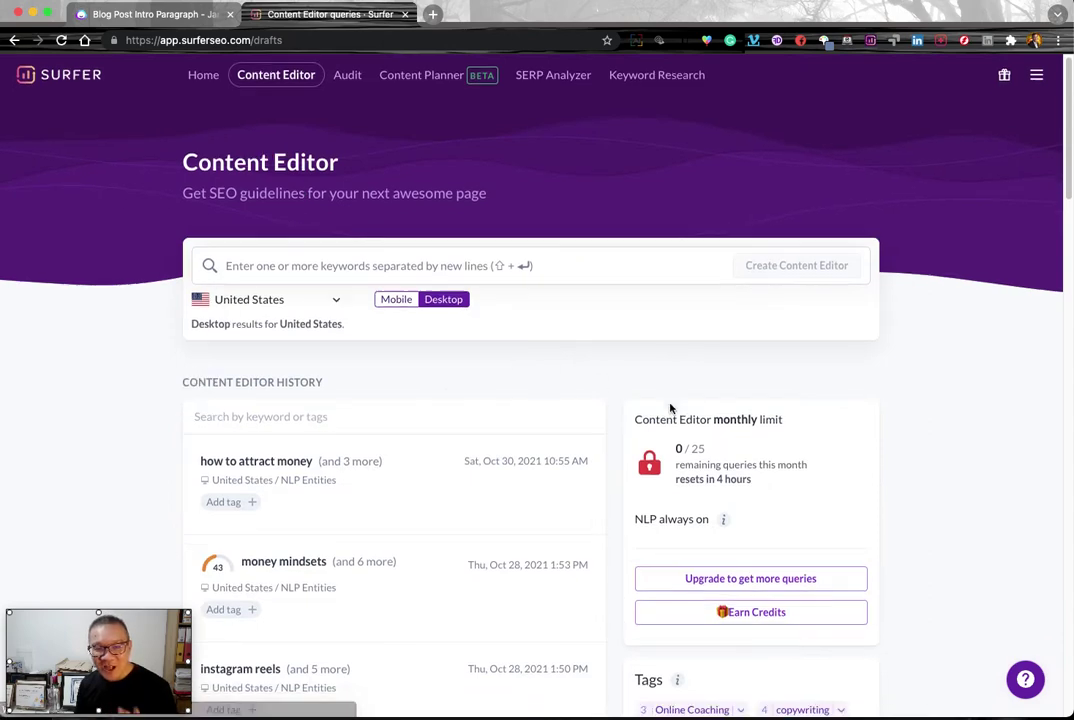
pyautogui.scroll(-1, 670, 408)
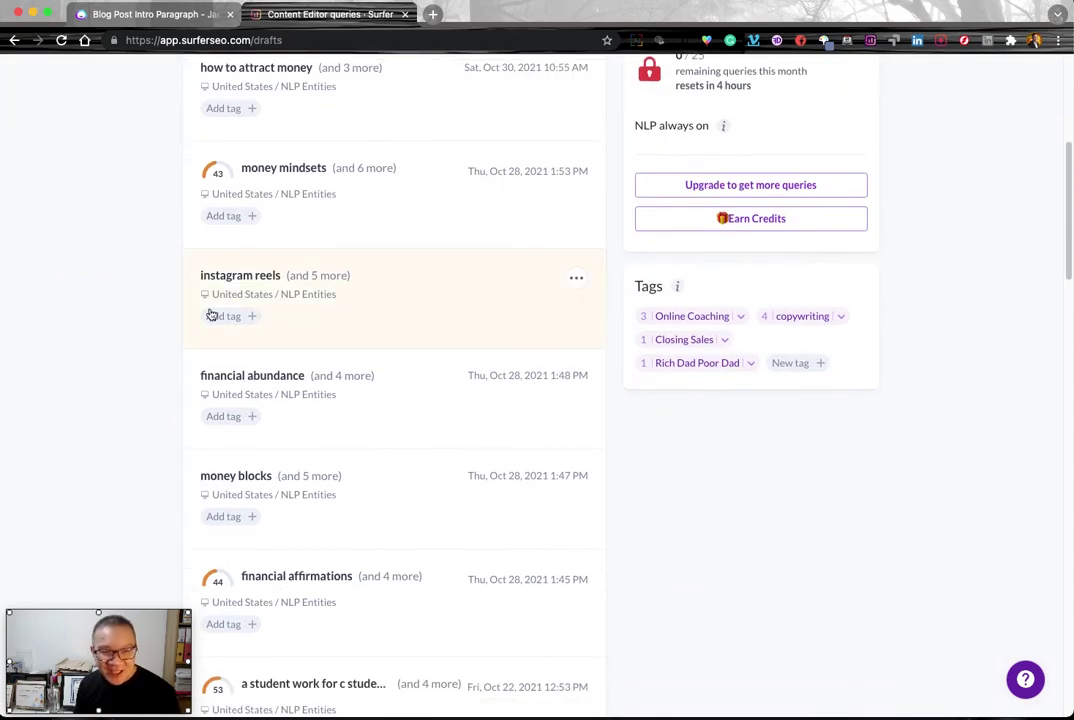
pyautogui.click(267, 296)
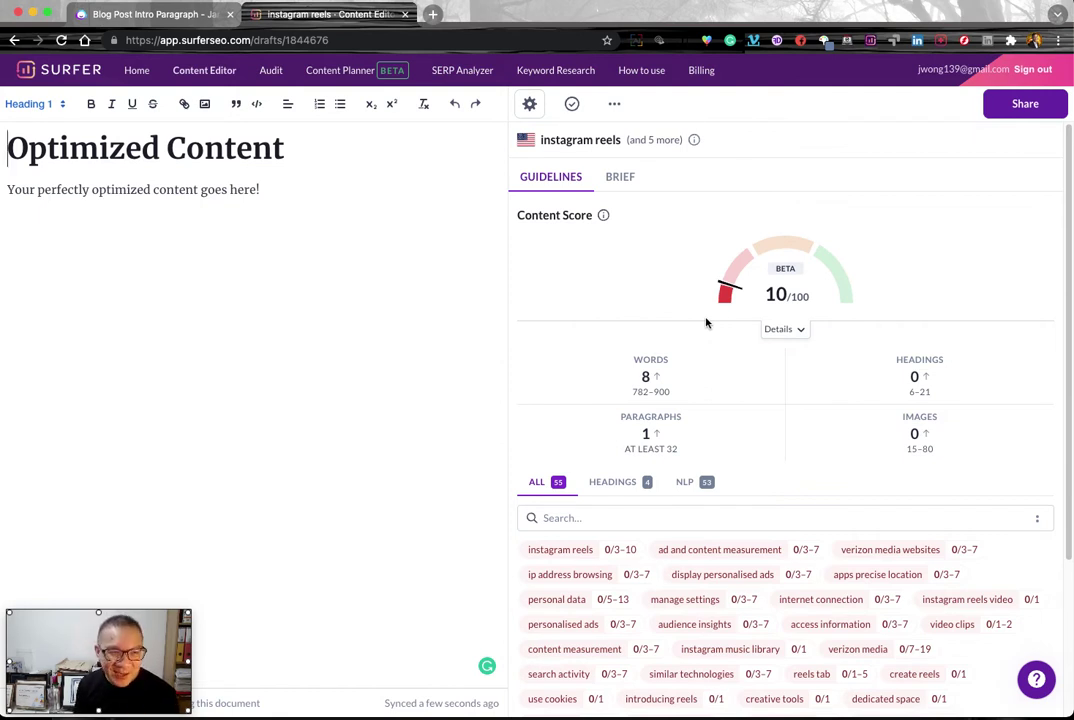
# - Review the suggested heading terms and NLP terms in the draft's guidelines
pyautogui.moveTo(82, 190); pyautogui.dragTo(227, 194)
pyautogui.click(270, 160)
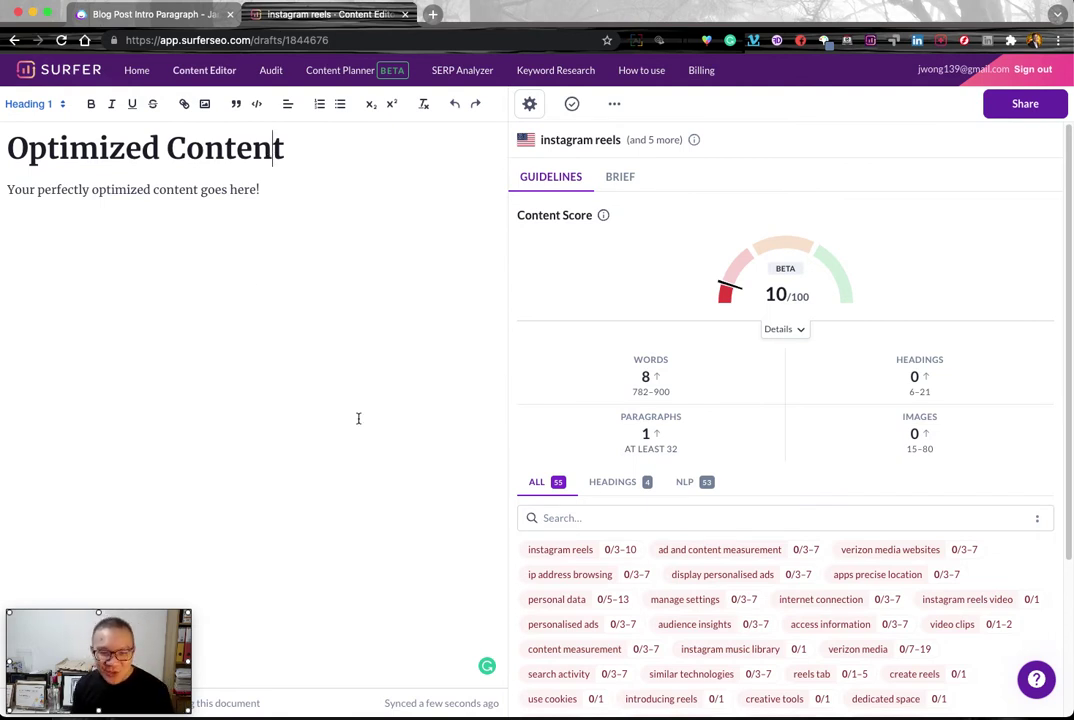
pyautogui.click(622, 490)
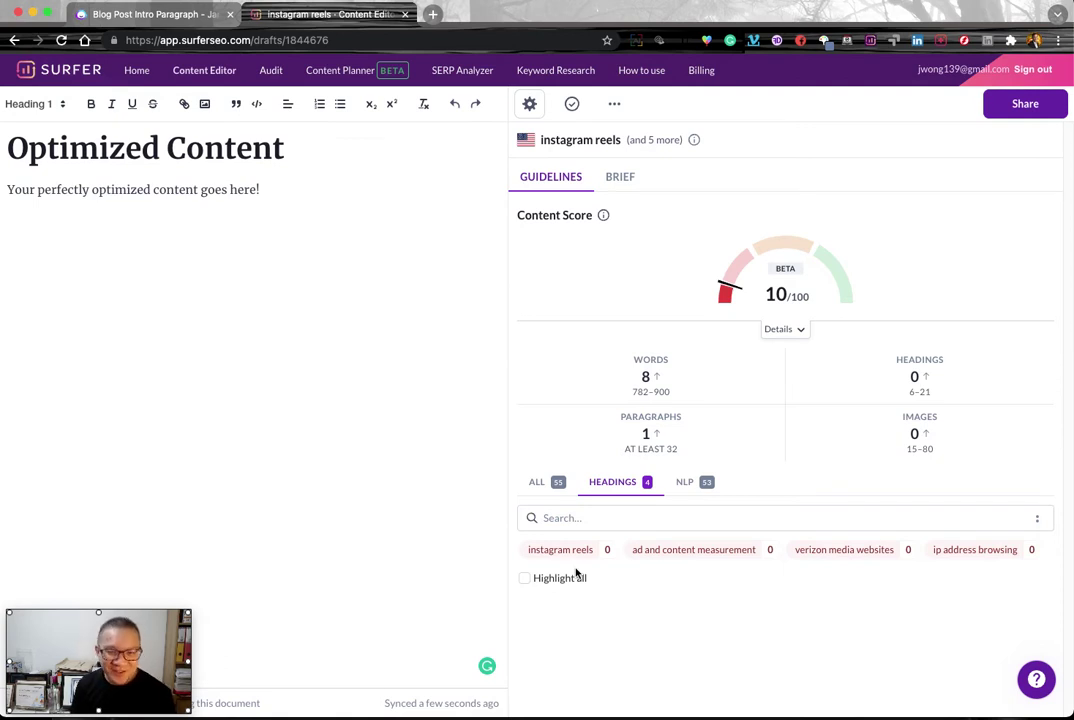
pyautogui.click(690, 484)
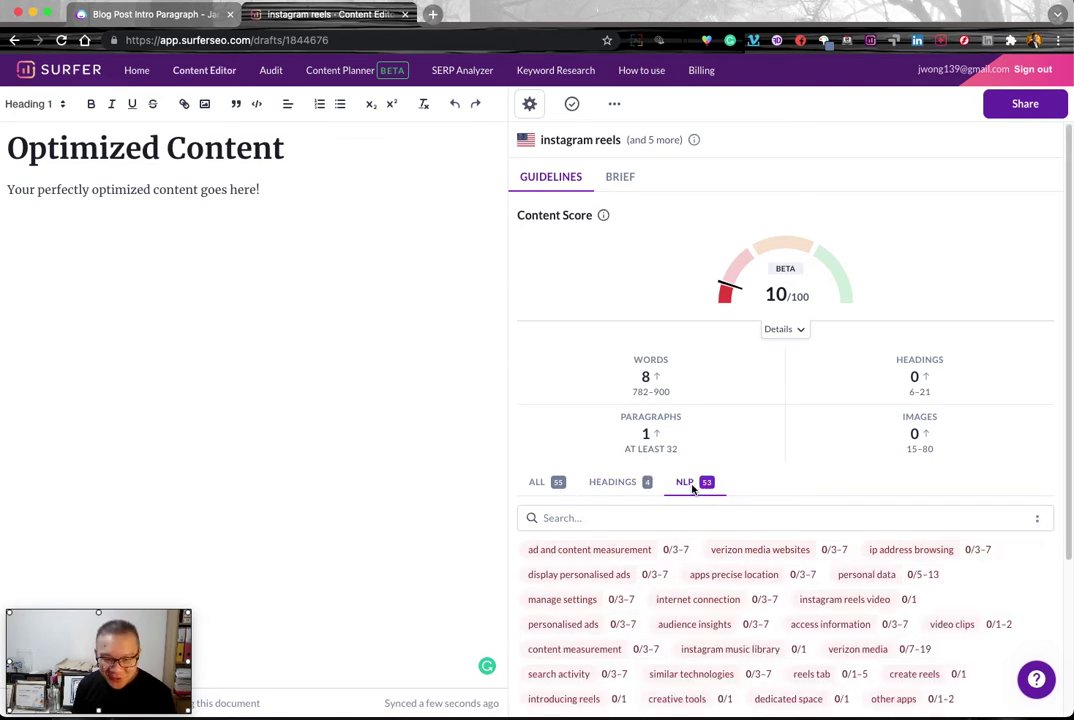
pyautogui.scroll(-1, 705, 489)
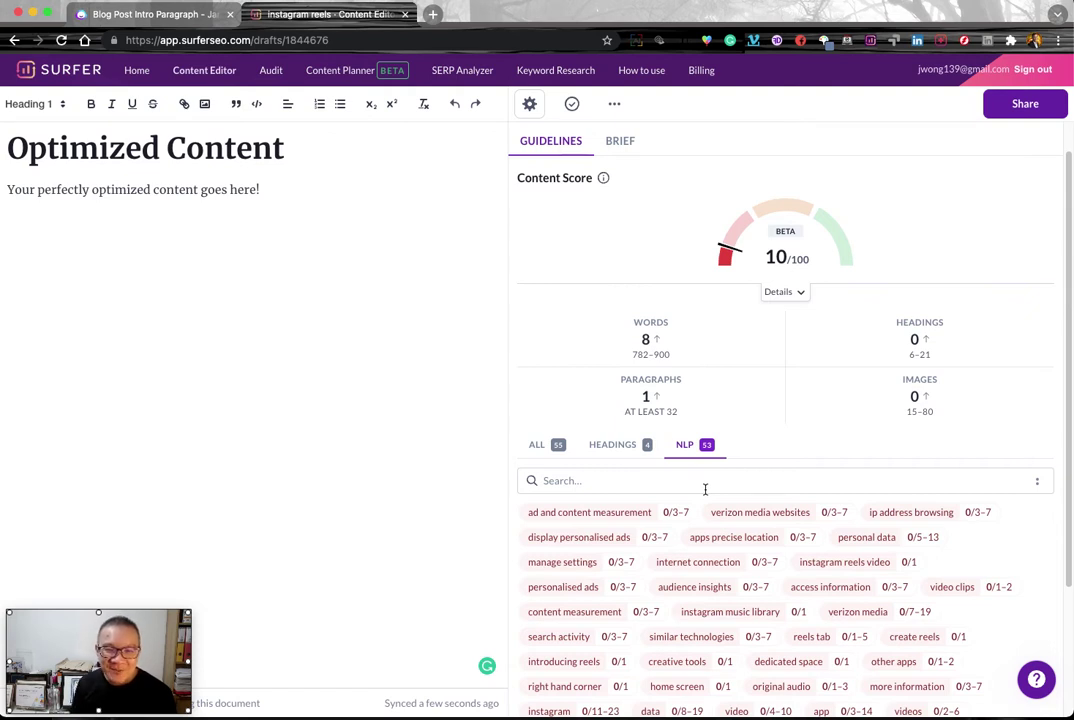
pyautogui.moveTo(620, 371)
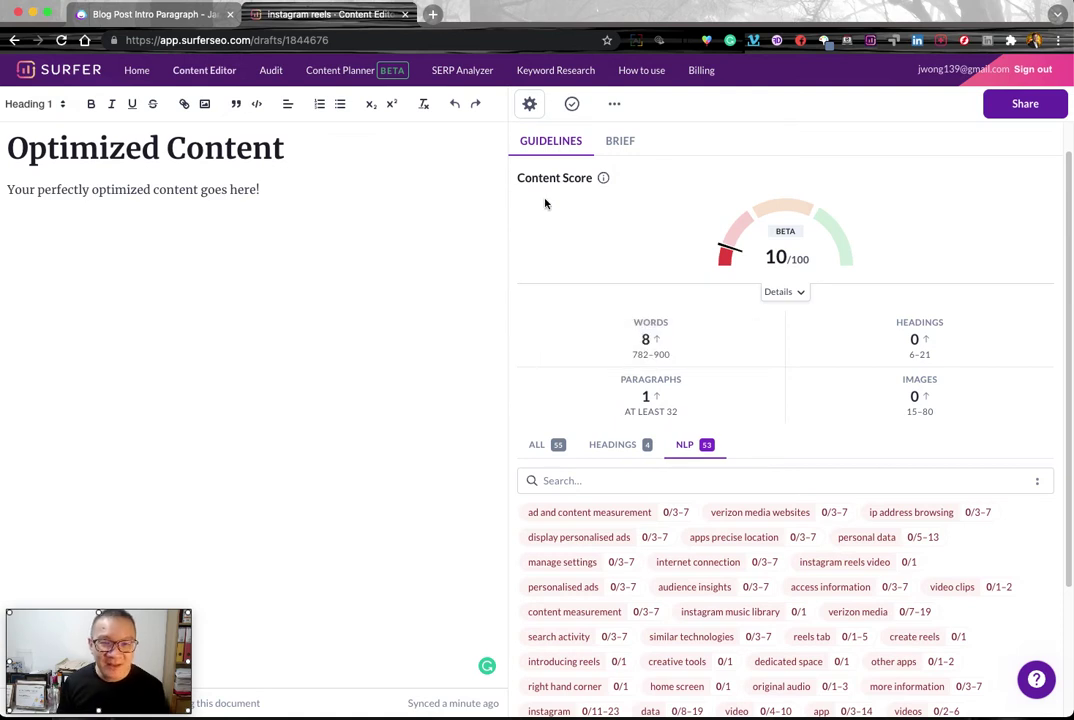
# - Examine the draft's brief, expanding the Outline Builder's titles, headings and the subheadings under "How do I use Instagram Reels for Business?"
pyautogui.click(614, 144)
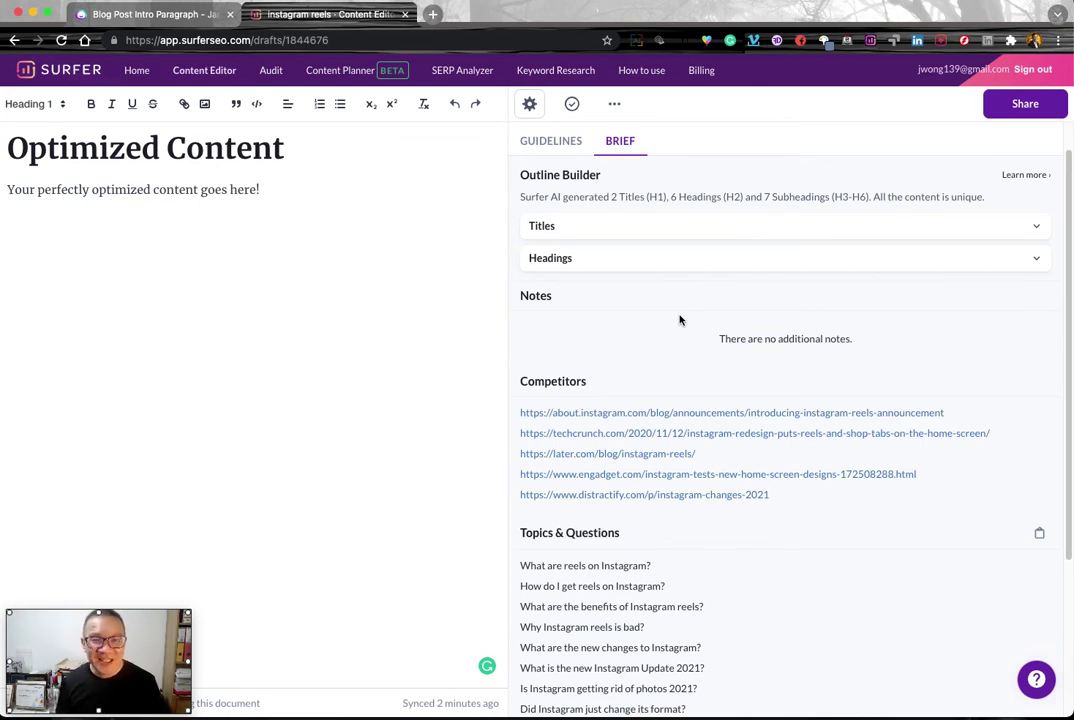
pyautogui.scroll(1, 611, 188)
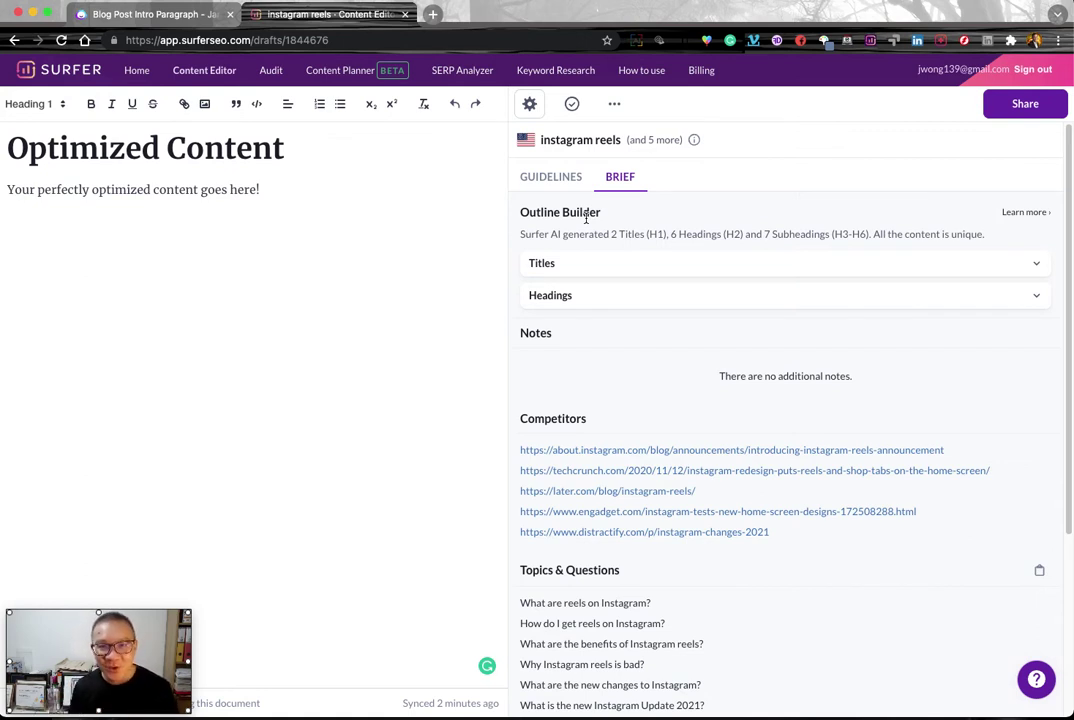
pyautogui.click(556, 272)
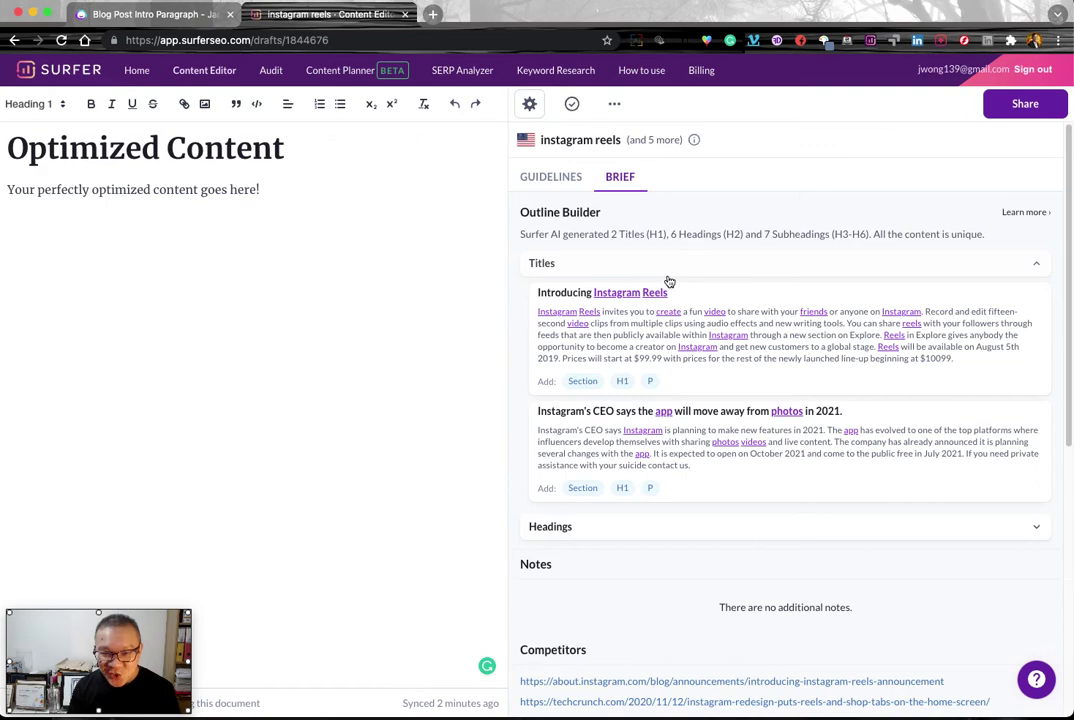
pyautogui.click(609, 525)
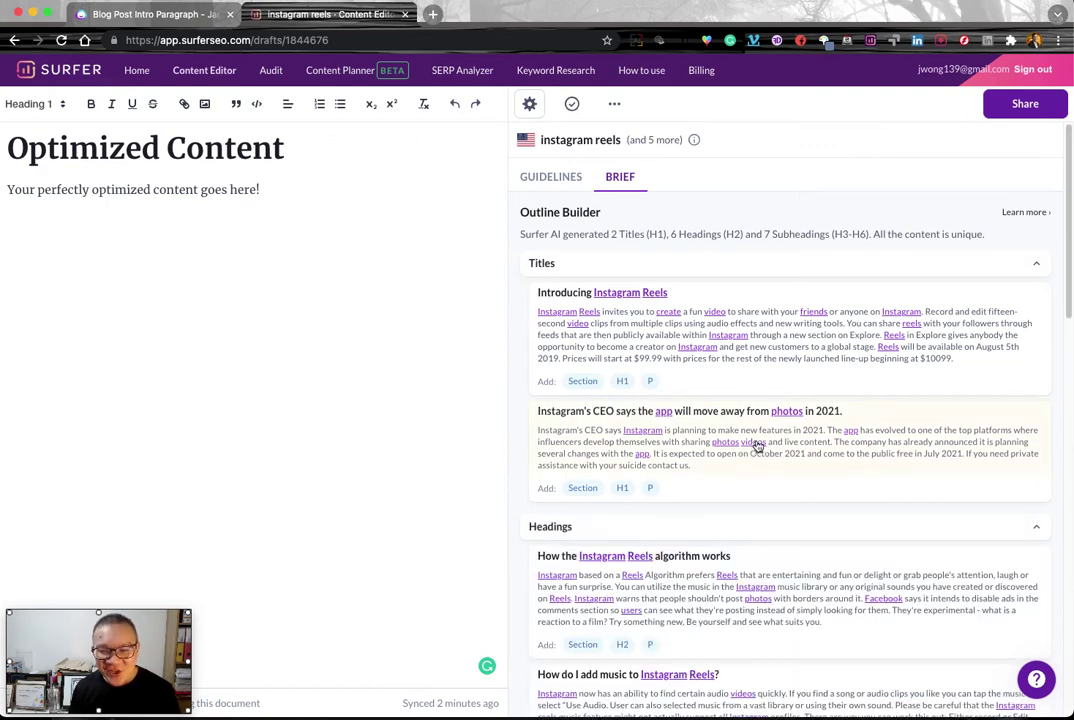
pyautogui.scroll(-1, 757, 443)
pyautogui.scroll(-10, 757, 446)
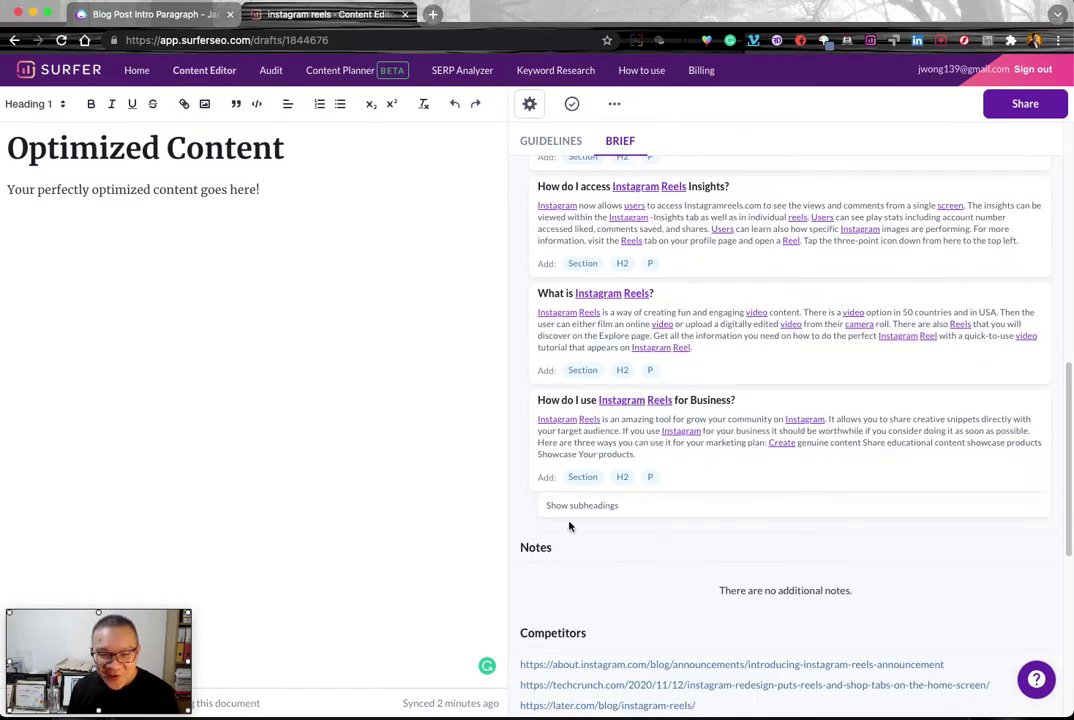
pyautogui.click(571, 508)
pyautogui.scroll(-1, 793, 511)
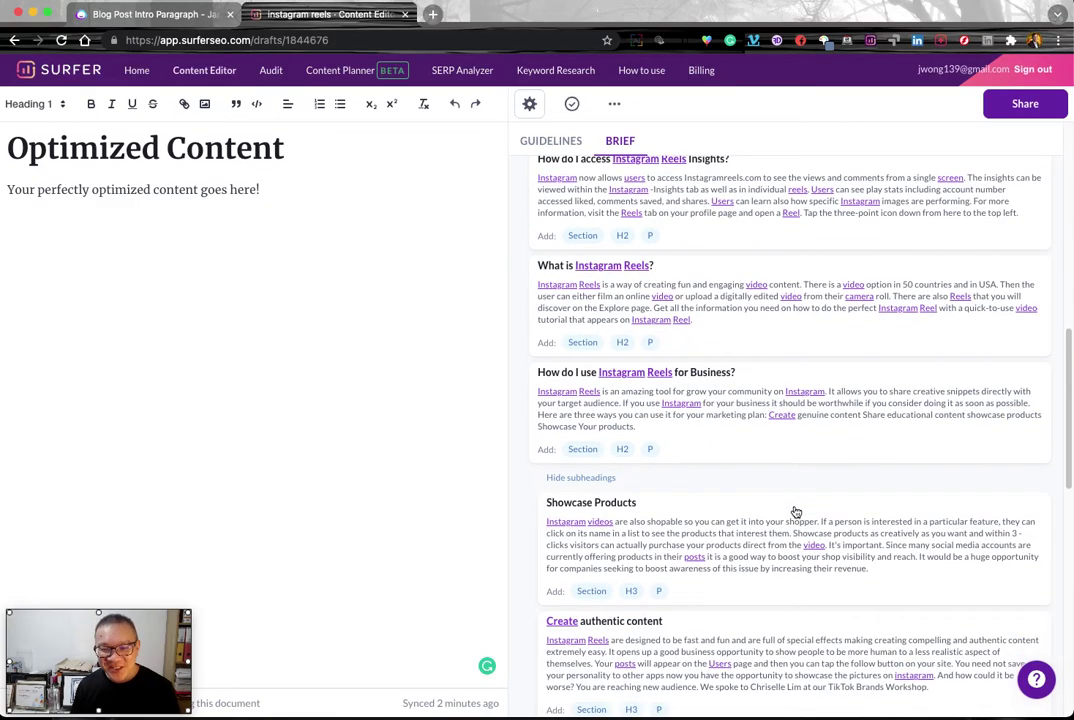
pyautogui.scroll(-2, 796, 512)
pyautogui.scroll(10, 796, 512)
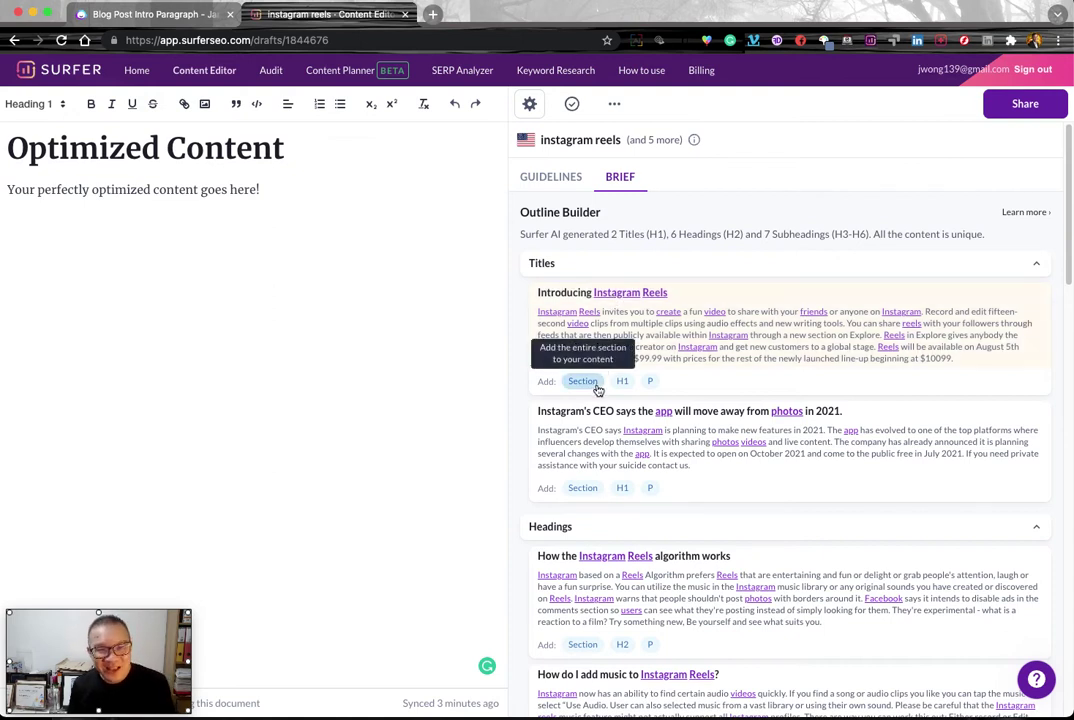
# - Add the entire "Introducing Instagram Reels" section to the draft and widen the text editing area
pyautogui.moveTo(116, 632); pyautogui.dragTo(987, 628)
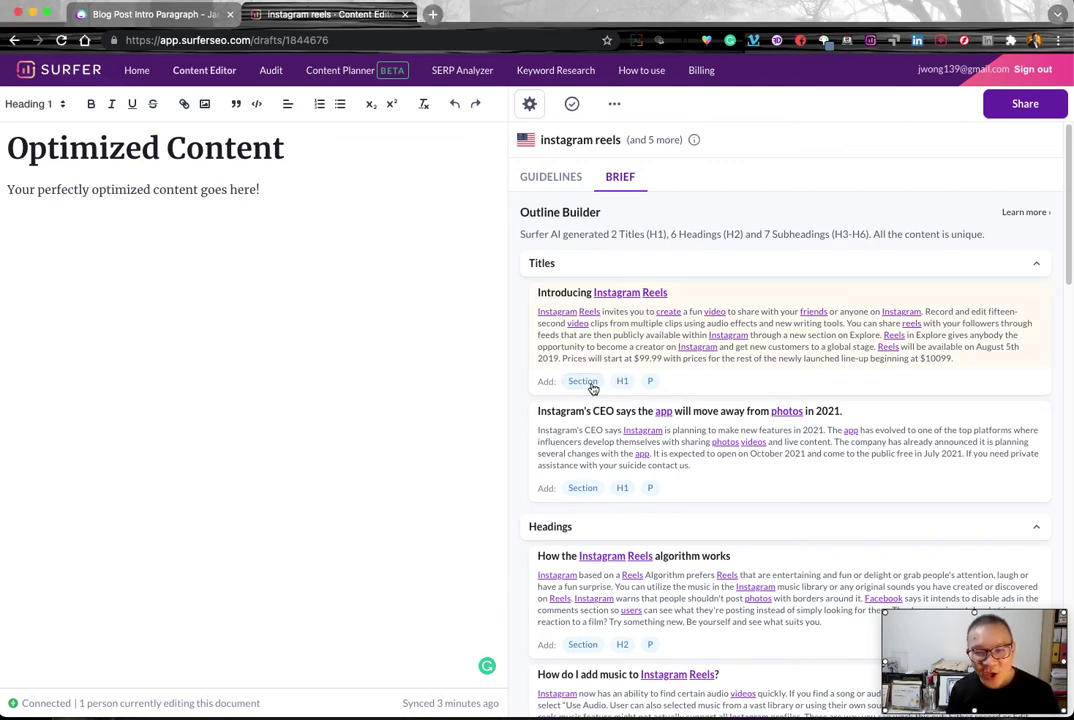
pyautogui.click(588, 384)
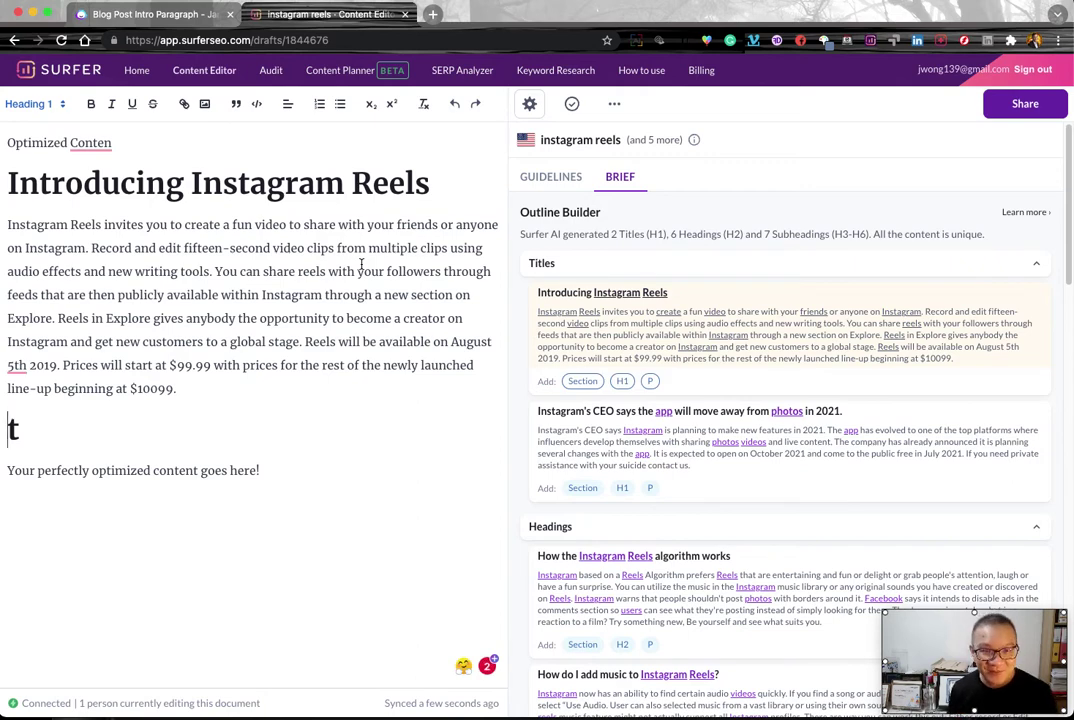
pyautogui.moveTo(508, 287); pyautogui.dragTo(552, 284)
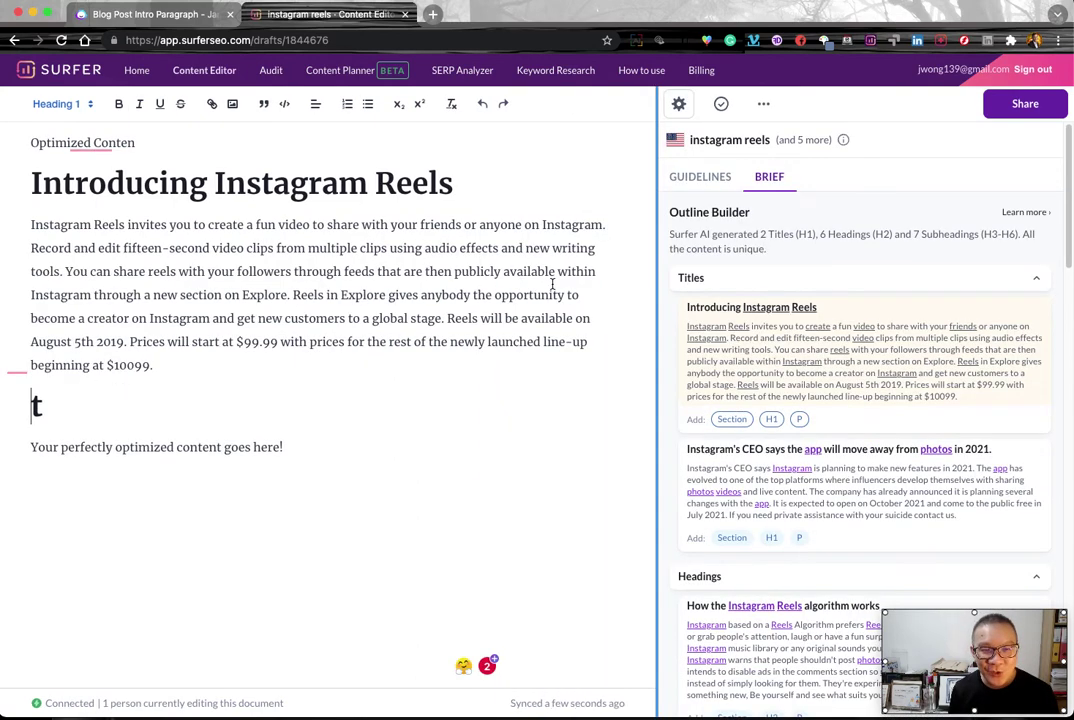
# - Below the placeholder line, add only the H1 and then only the paragraph of the "Introducing Instagram Reels" suggestion
pyautogui.click(393, 451)
pyautogui.press('Return')
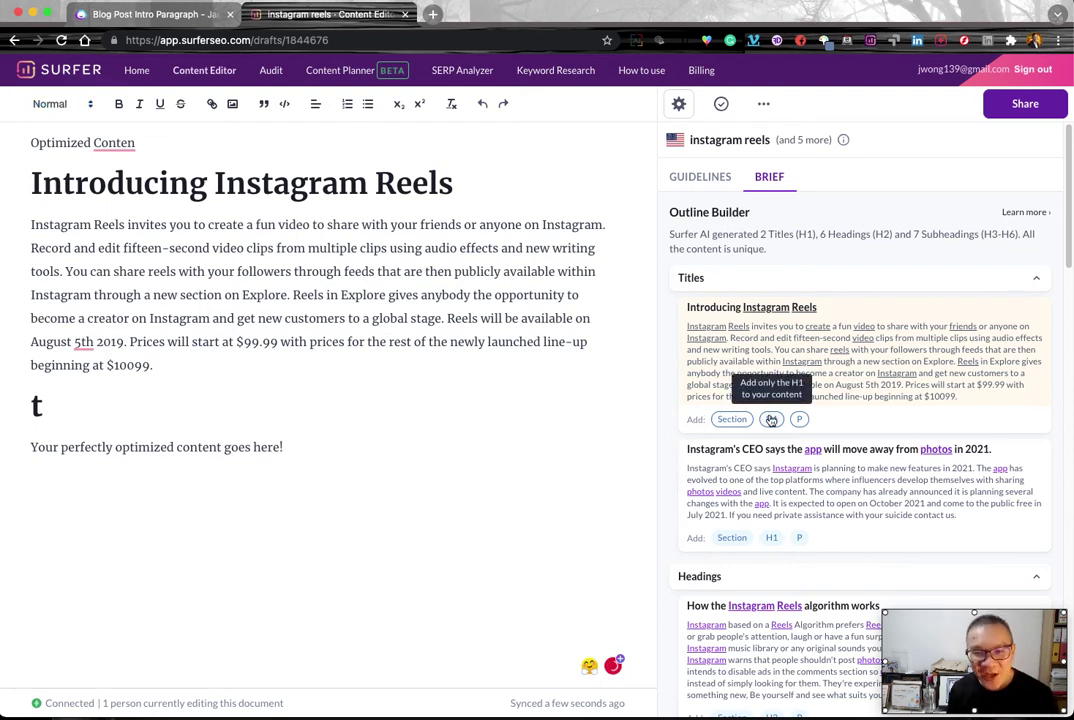
pyautogui.click(771, 419)
pyautogui.click(503, 511)
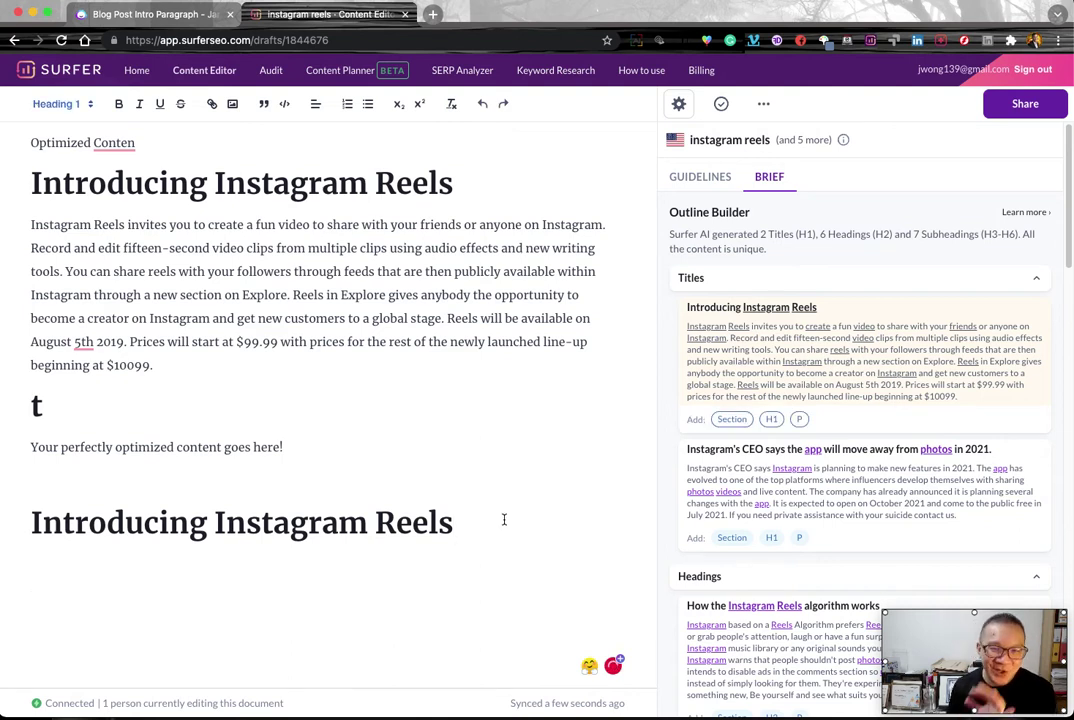
pyautogui.press('Return')
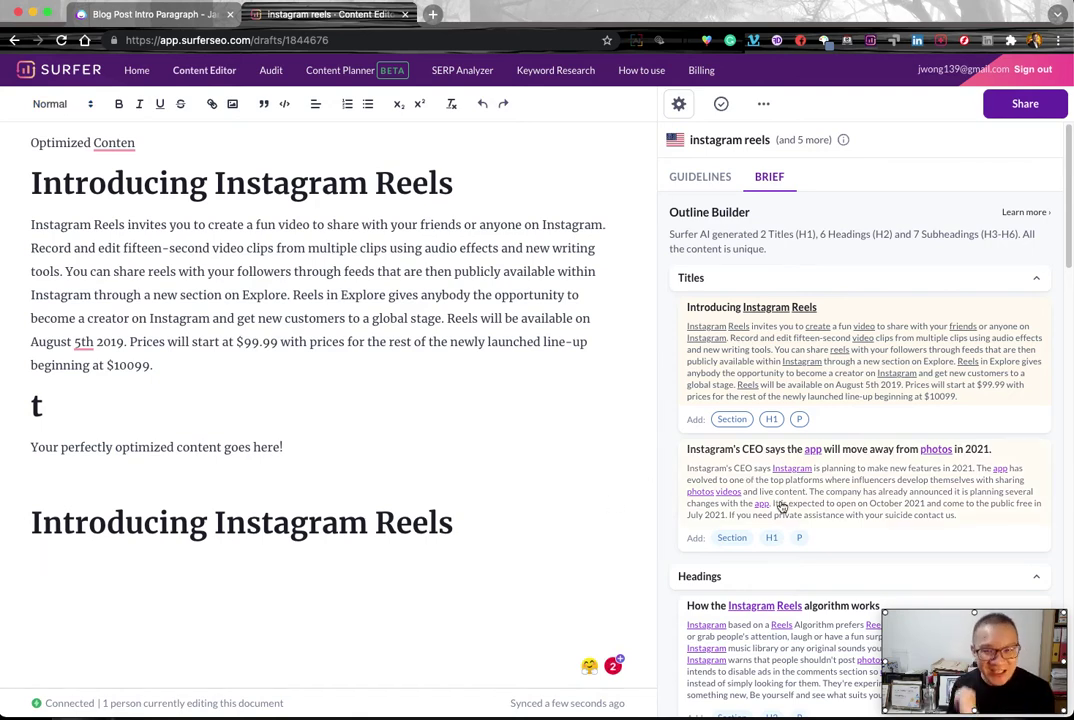
pyautogui.click(799, 420)
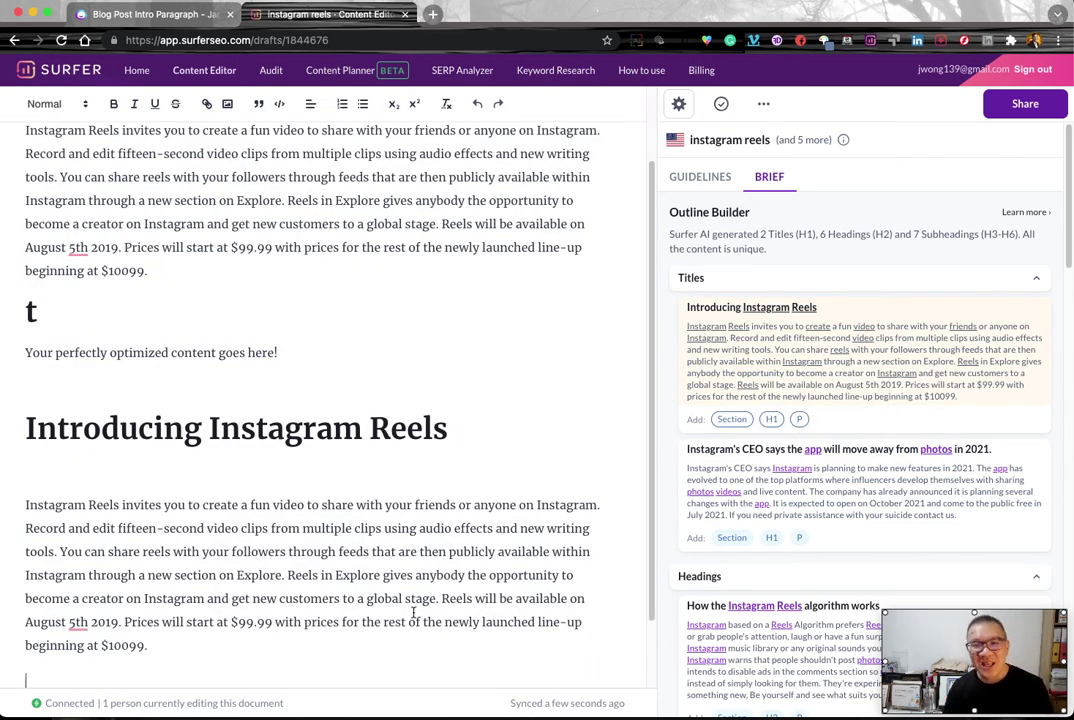
# - Delete the stray "t" heading, the placeholder line, and the duplicate "Introducing Instagram Reels" heading and paragraph below the first section
pyautogui.scroll(2, 414, 611)
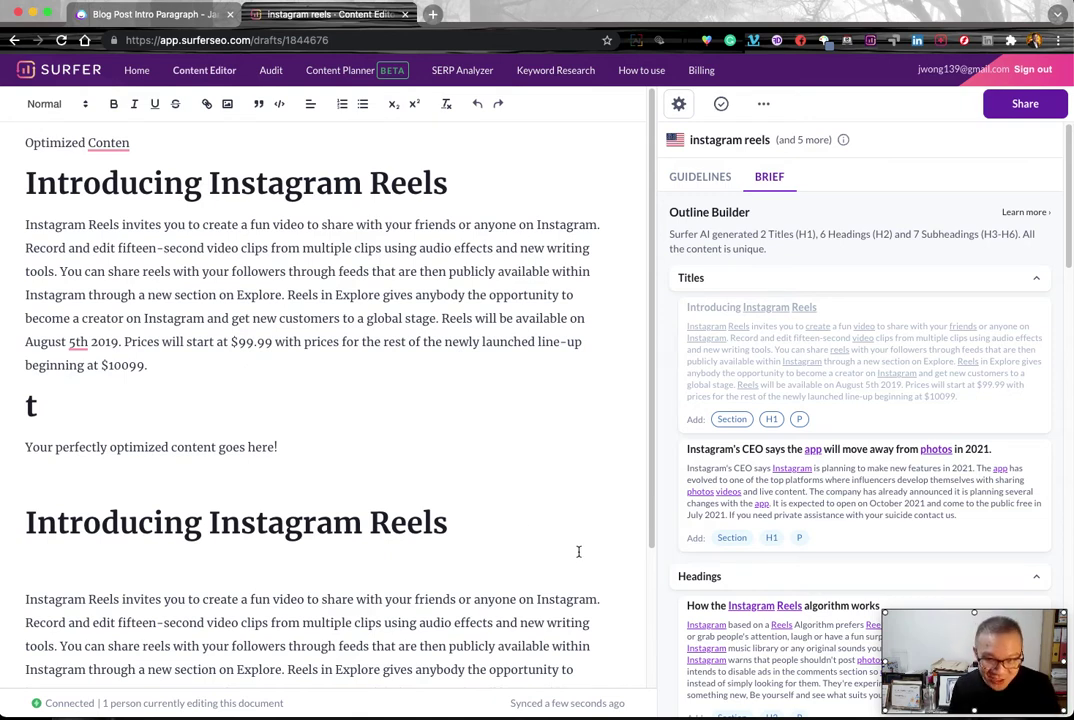
pyautogui.click(52, 406)
pyautogui.moveTo(31, 406); pyautogui.dragTo(278, 448)
pyautogui.scroll(-3, 240, 472)
pyautogui.moveTo(225, 606); pyautogui.dragTo(225, 606)
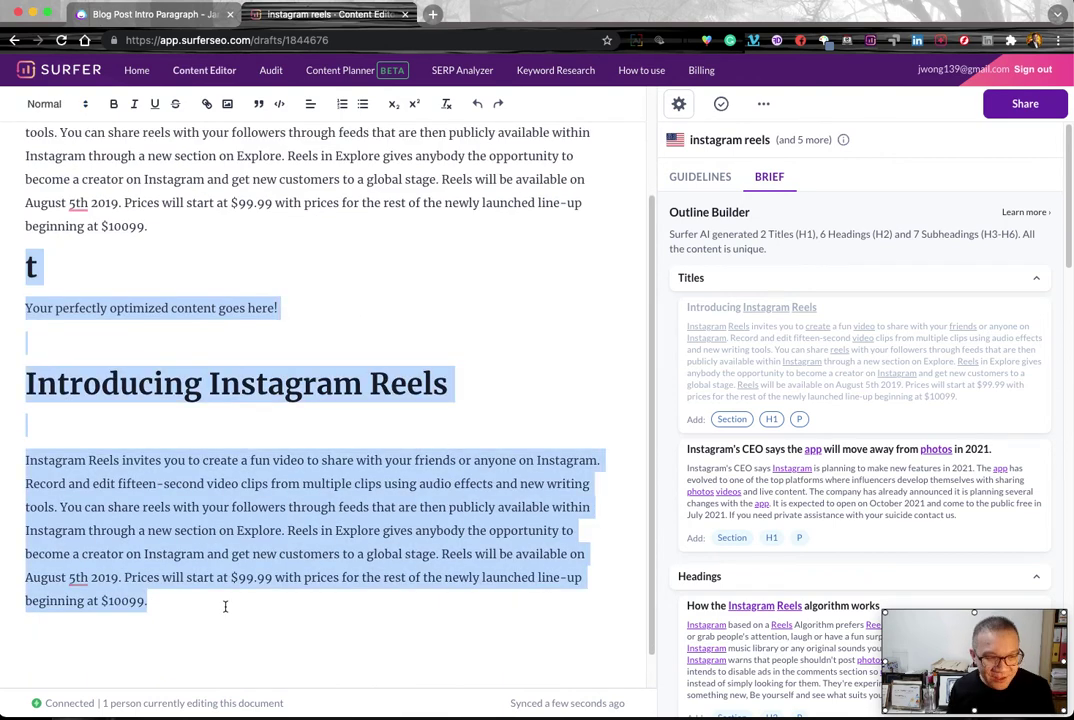
pyautogui.press('BackSpace')
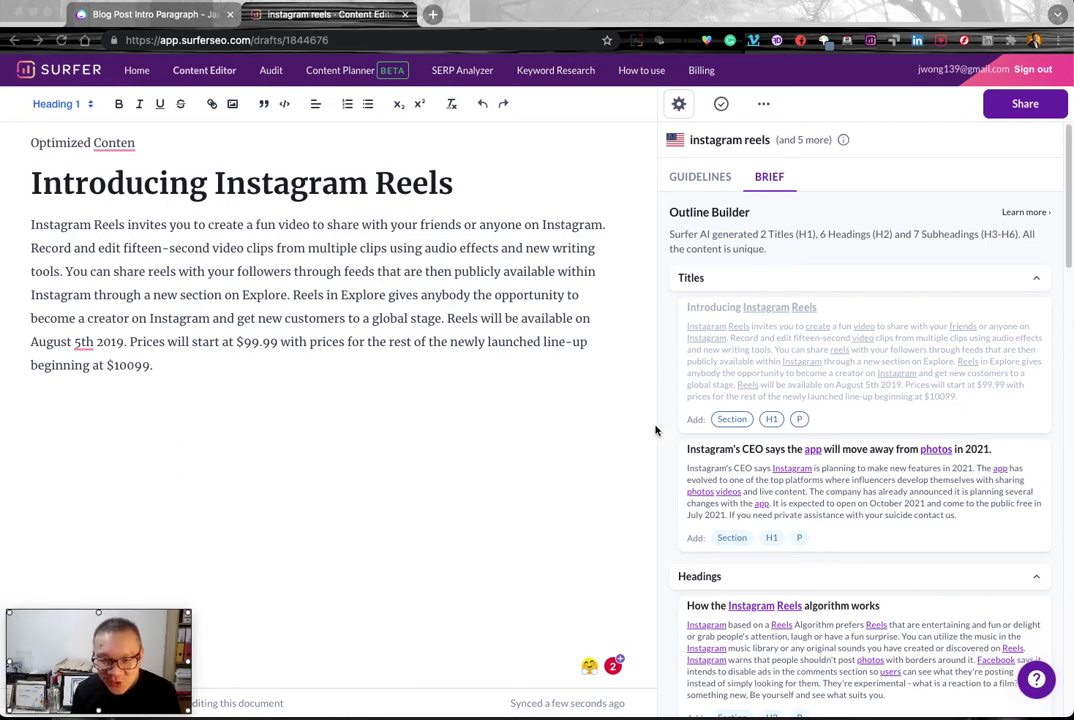
# - Add the entire "What is Instagram Reels?" section from the Headings suggestions below the introduction paragraph
pyautogui.scroll(-5, 722, 446)
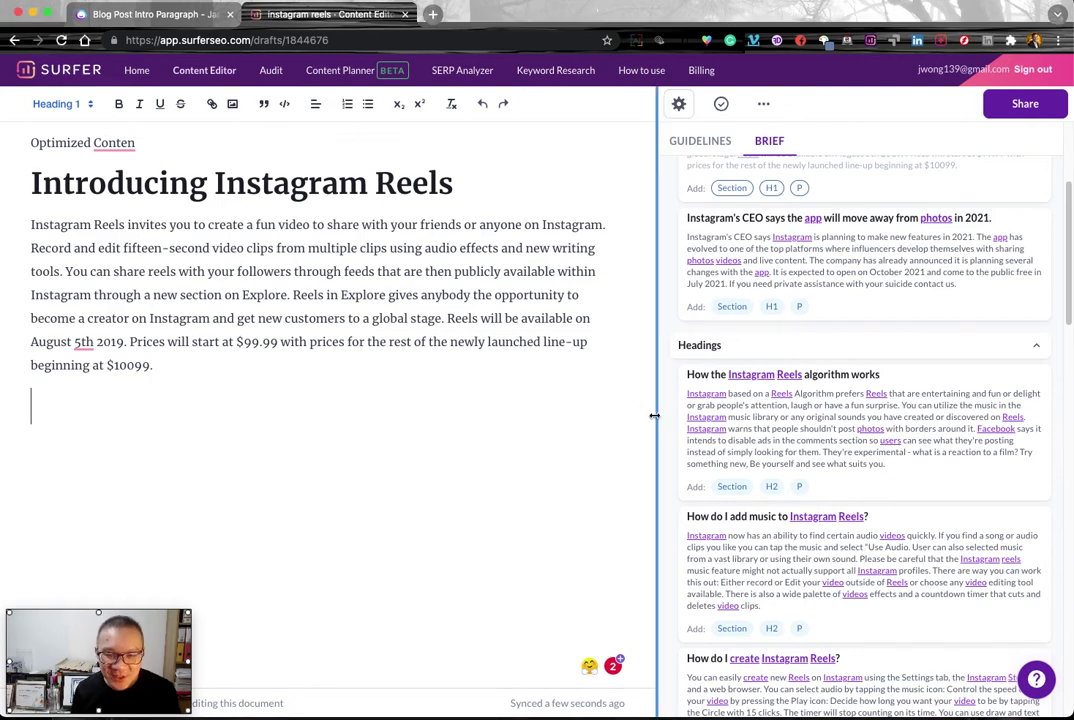
pyautogui.scroll(-3, 760, 449)
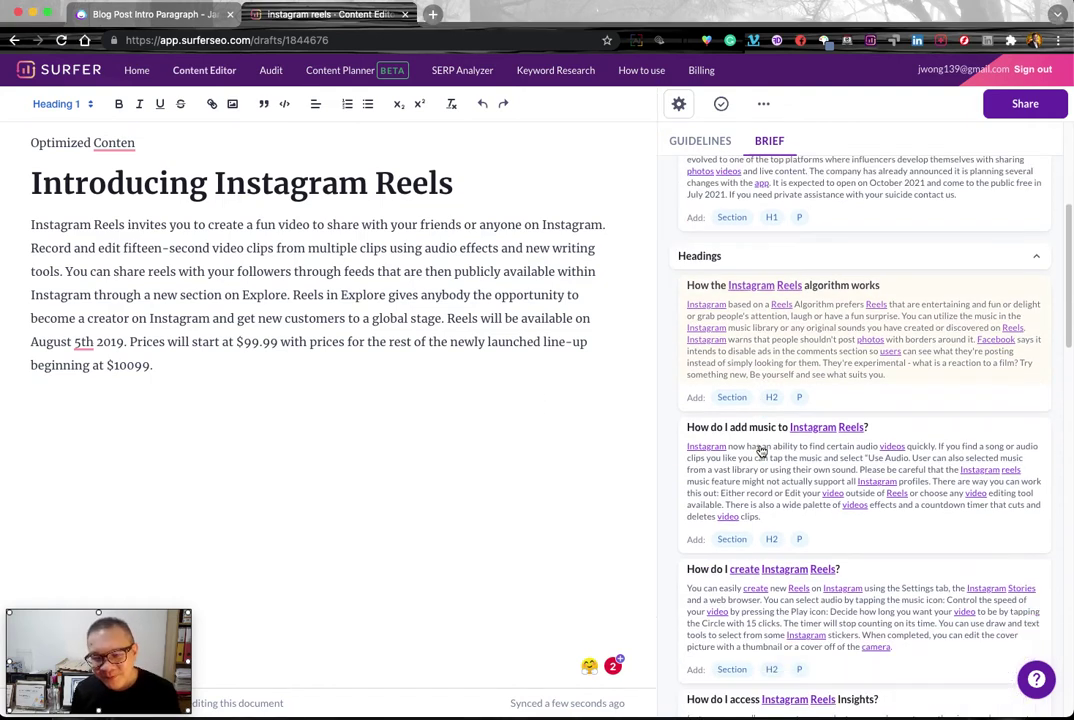
pyautogui.scroll(-7, 760, 452)
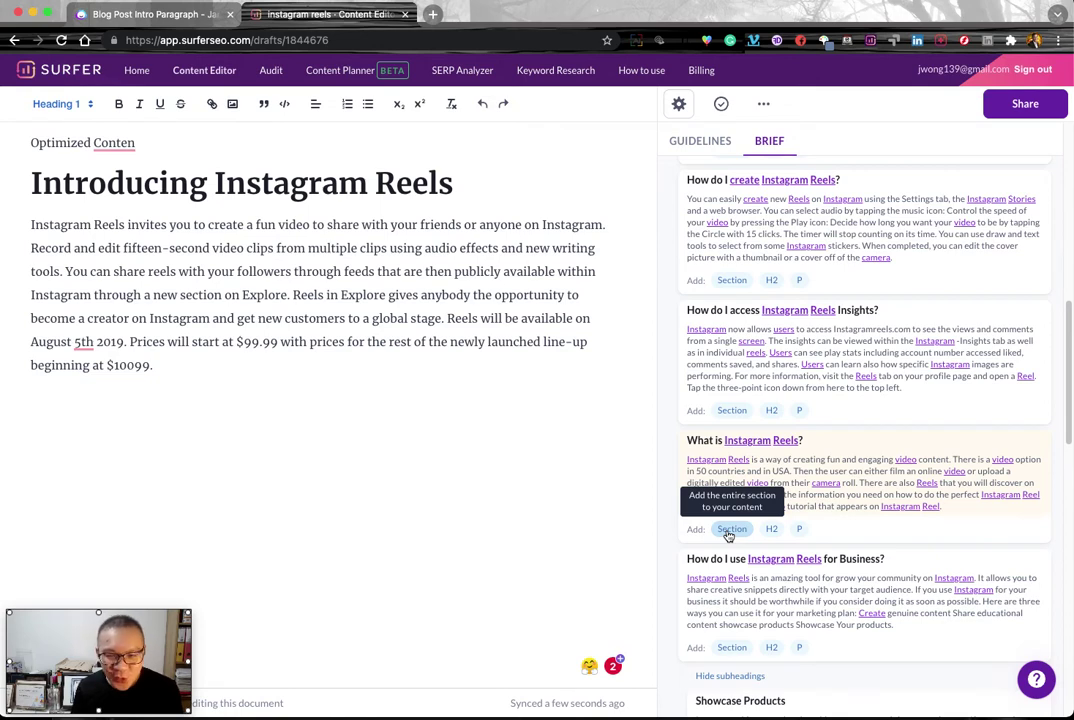
pyautogui.click(411, 463)
pyautogui.press('BackSpace')
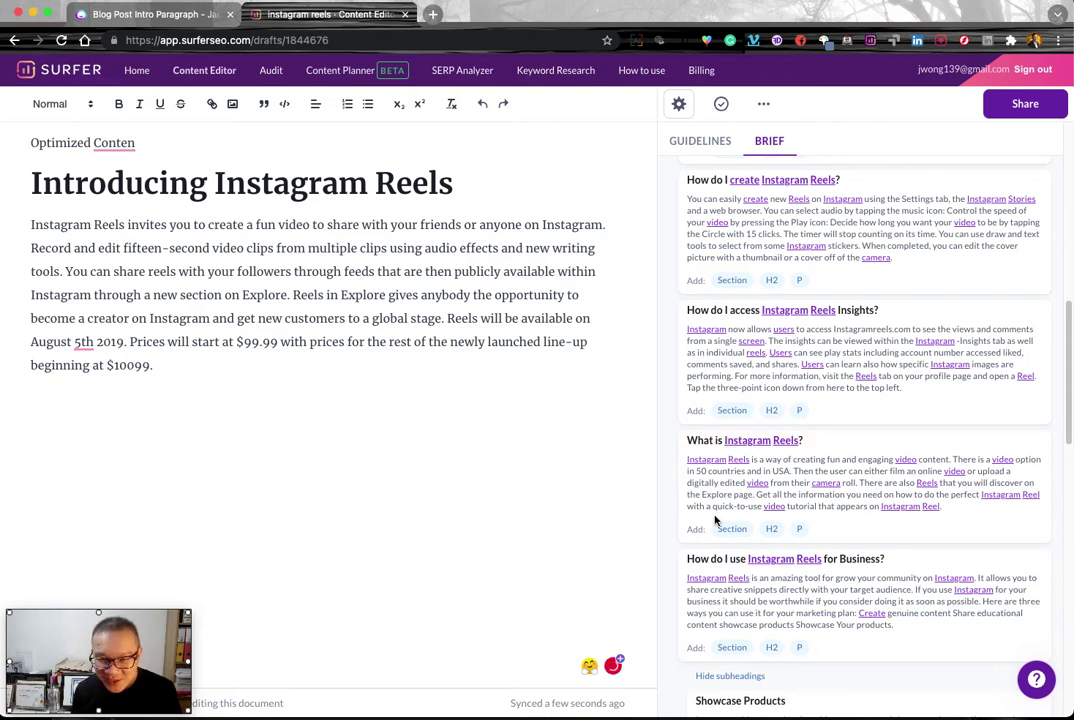
pyautogui.click(727, 529)
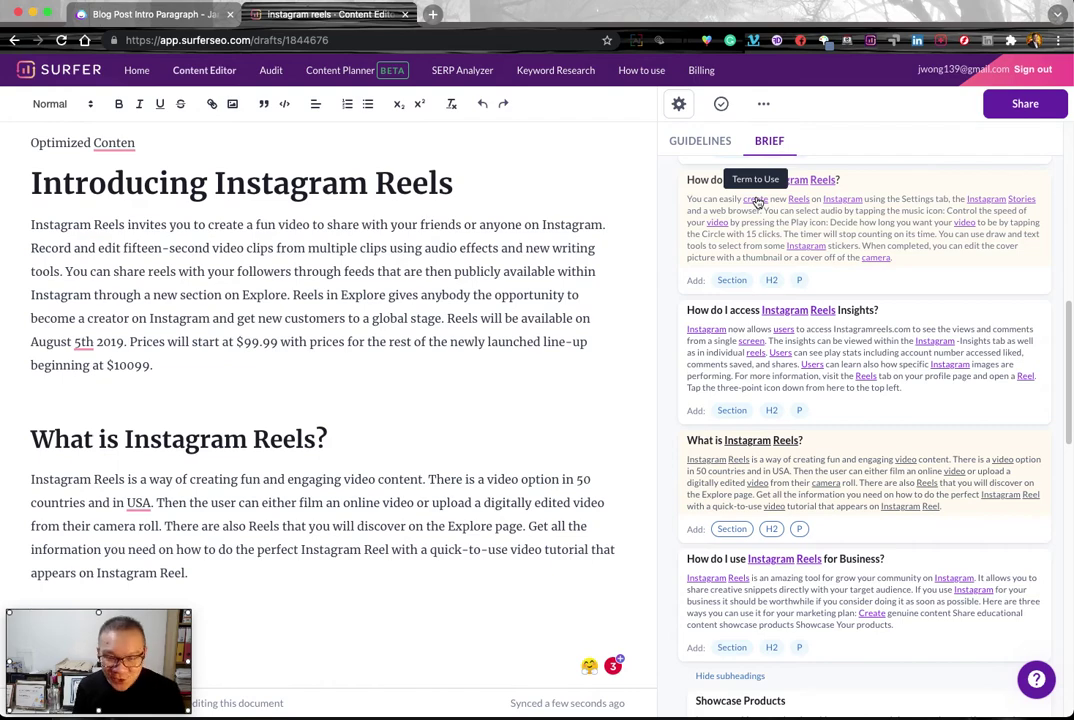
# - Start a new line after the "What is Instagram Reels?" paragraph and add the entire "How do I use Instagram Reels for Business?" section there
pyautogui.scroll(-3, 856, 273)
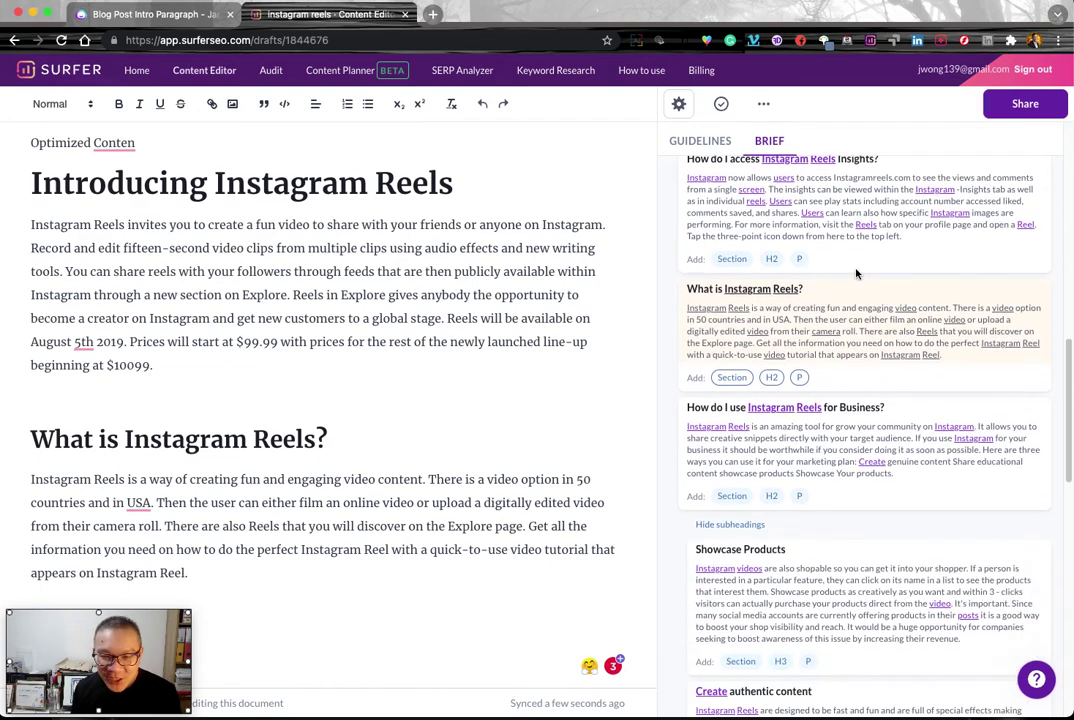
pyautogui.scroll(-5, 856, 280)
pyautogui.scroll(-1, 856, 287)
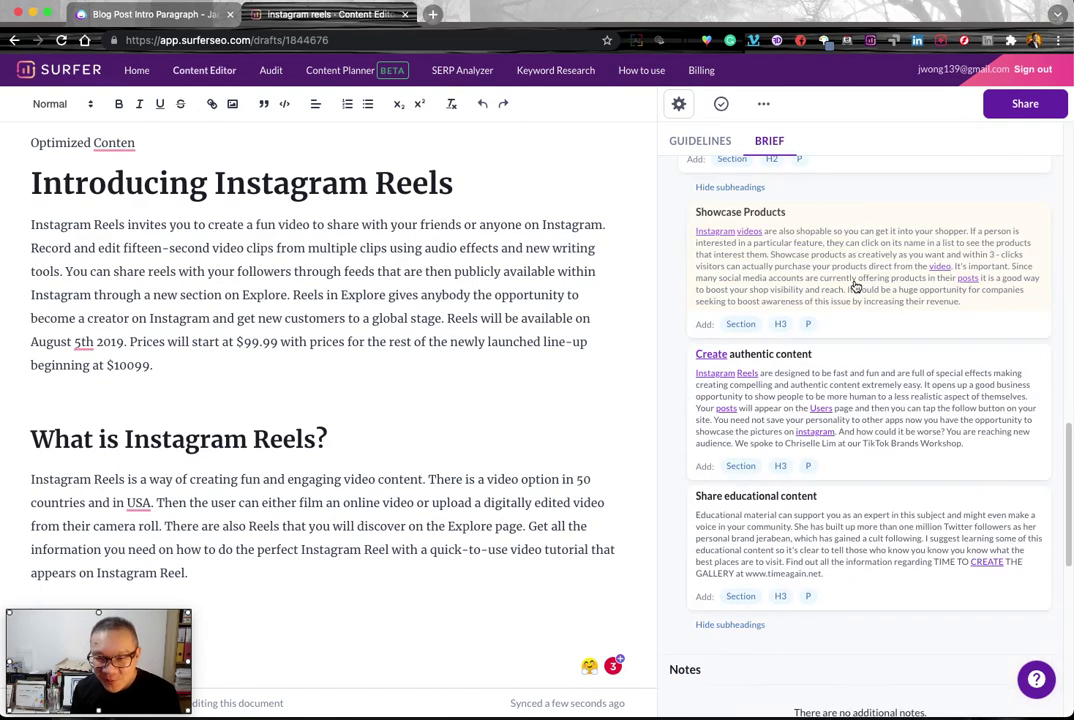
pyautogui.scroll(4, 856, 285)
pyautogui.click(236, 571)
pyautogui.press('Return')
pyautogui.scroll(-1, 368, 510)
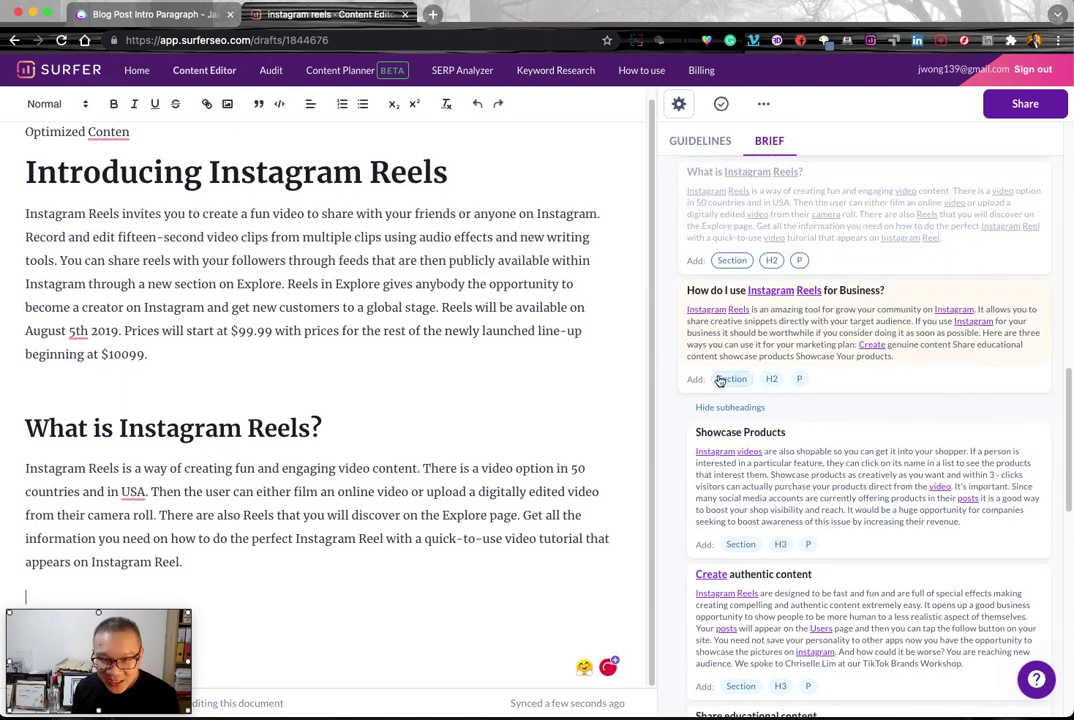
pyautogui.click(719, 378)
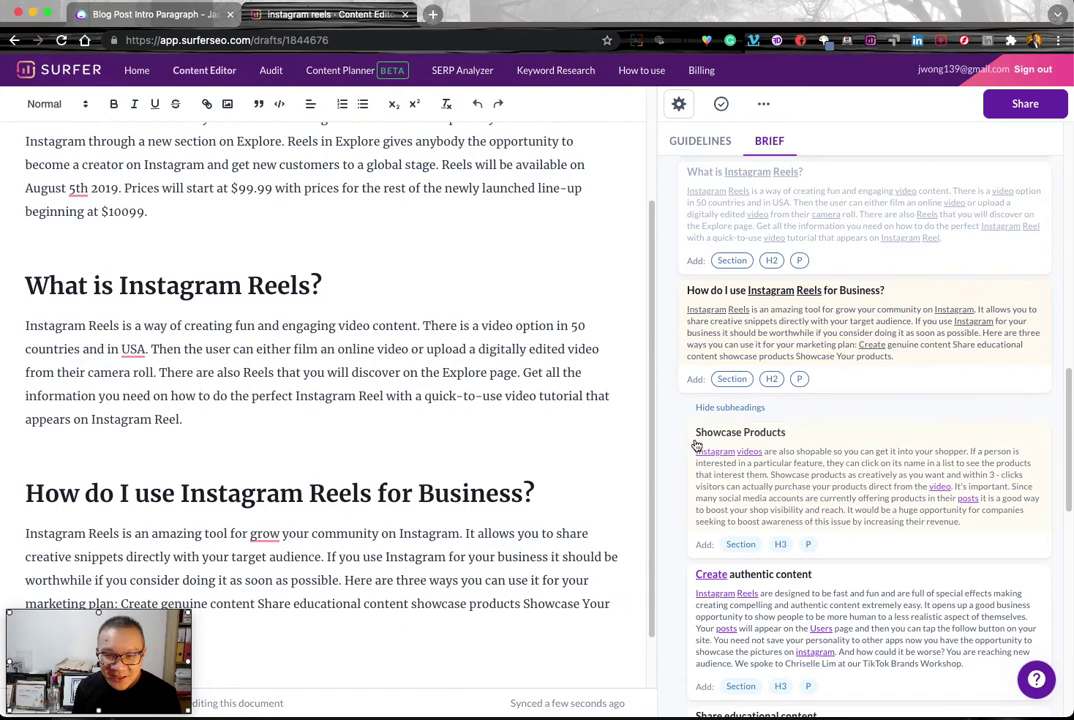
# - Add the entire "How the Instagram Reels algorithm works" section between "What is Instagram Reels?" and "How do I use Instagram Reels for Business?"
pyautogui.scroll(4, 695, 446)
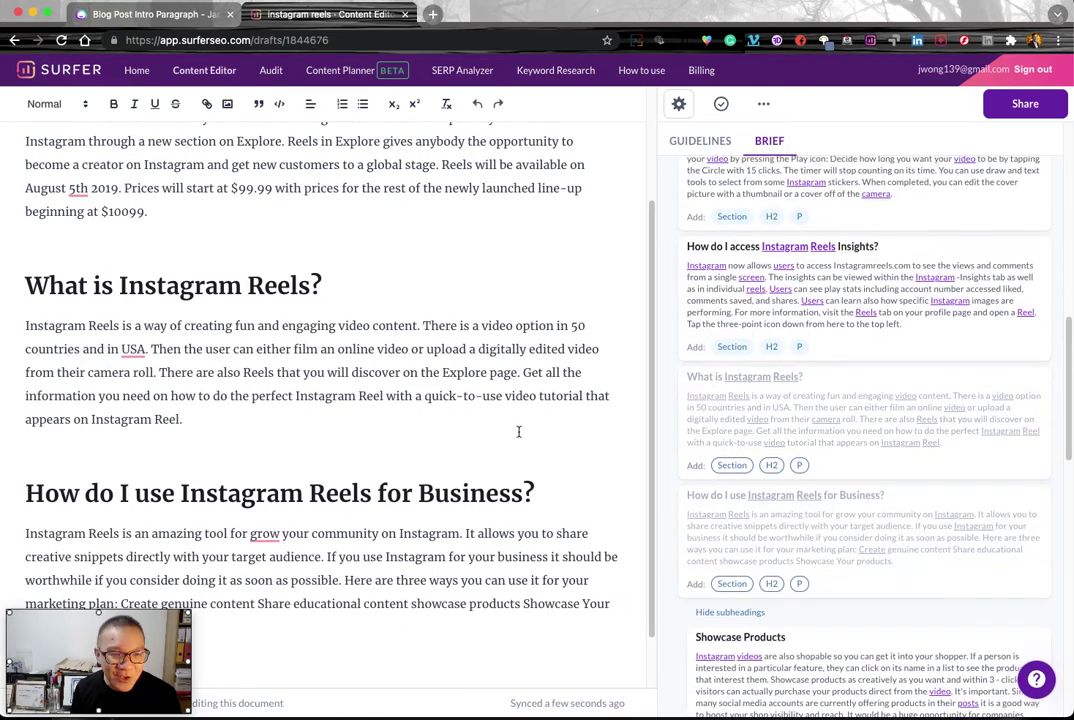
pyautogui.scroll(1, 705, 428)
pyautogui.scroll(10, 705, 428)
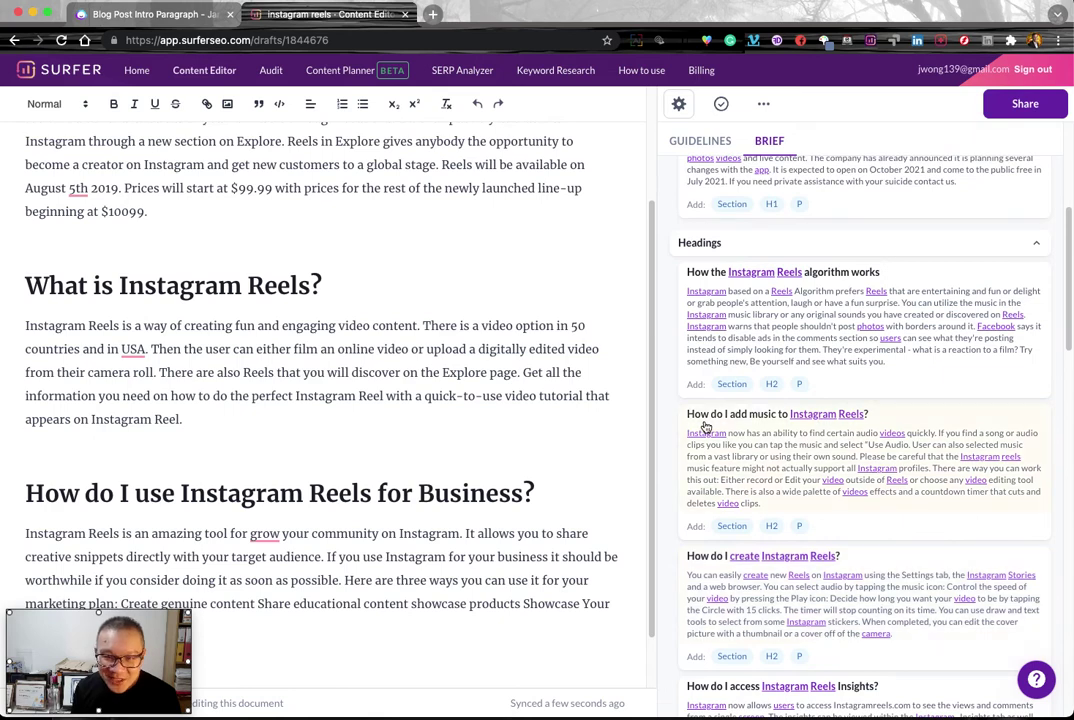
pyautogui.scroll(-1, 367, 403)
pyautogui.click(343, 389)
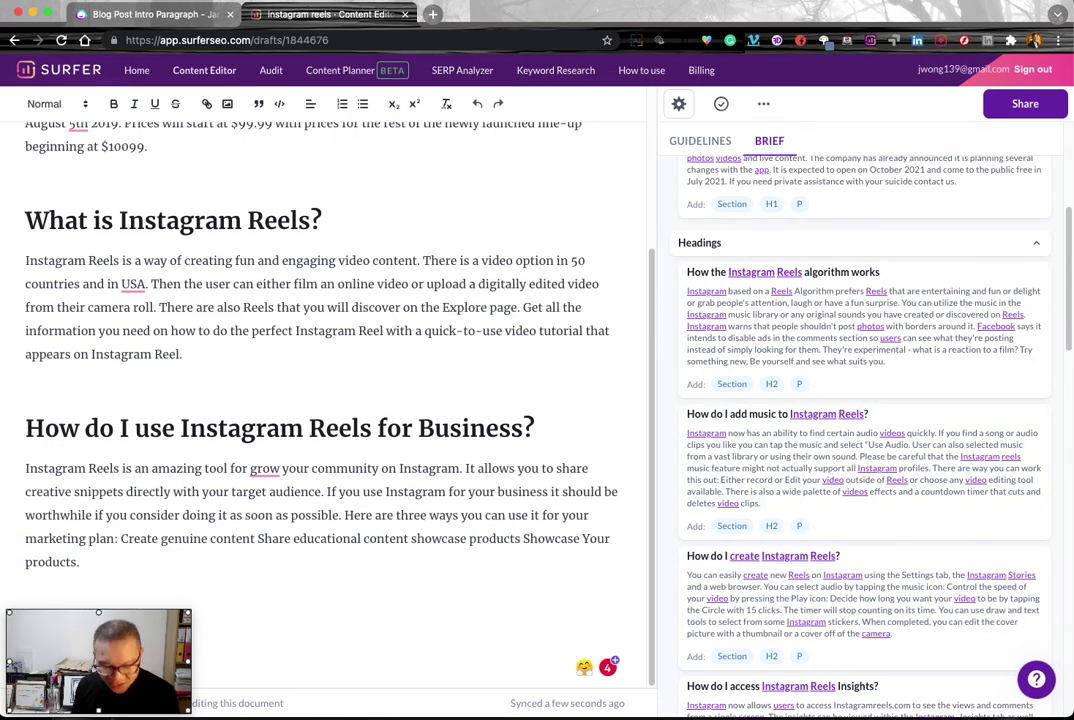
pyautogui.click(731, 384)
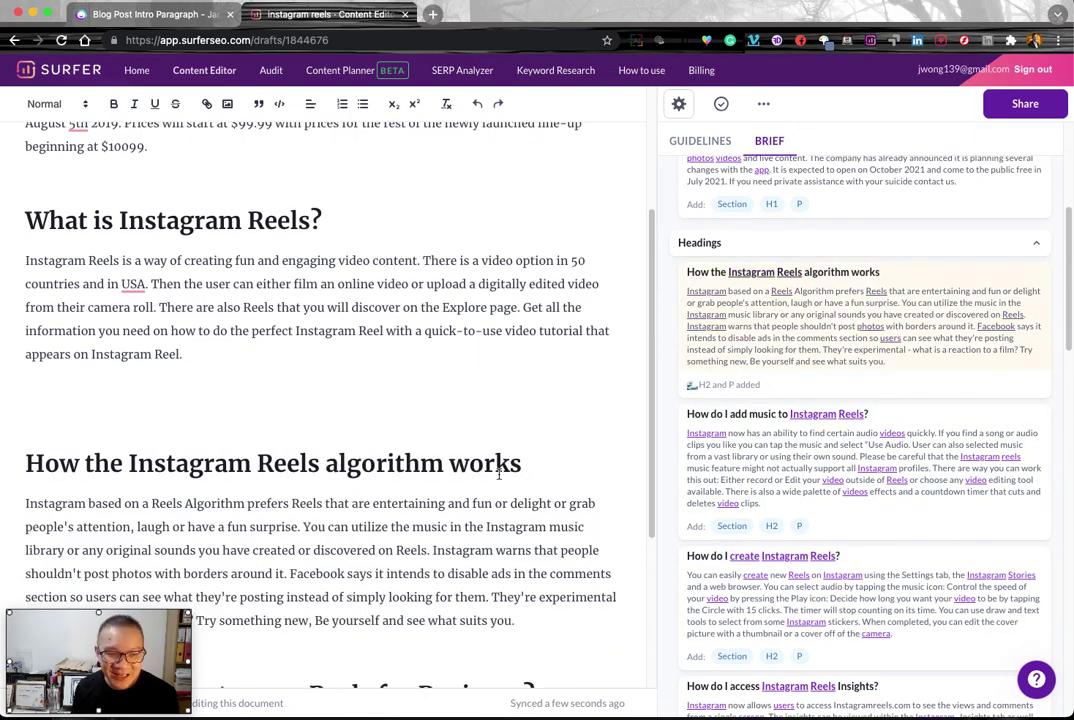
# - Below the algorithm section, add the entire "How do I add music to Instagram Reels?" and "How do I create Instagram Reels?" sections
pyautogui.scroll(-2, 502, 476)
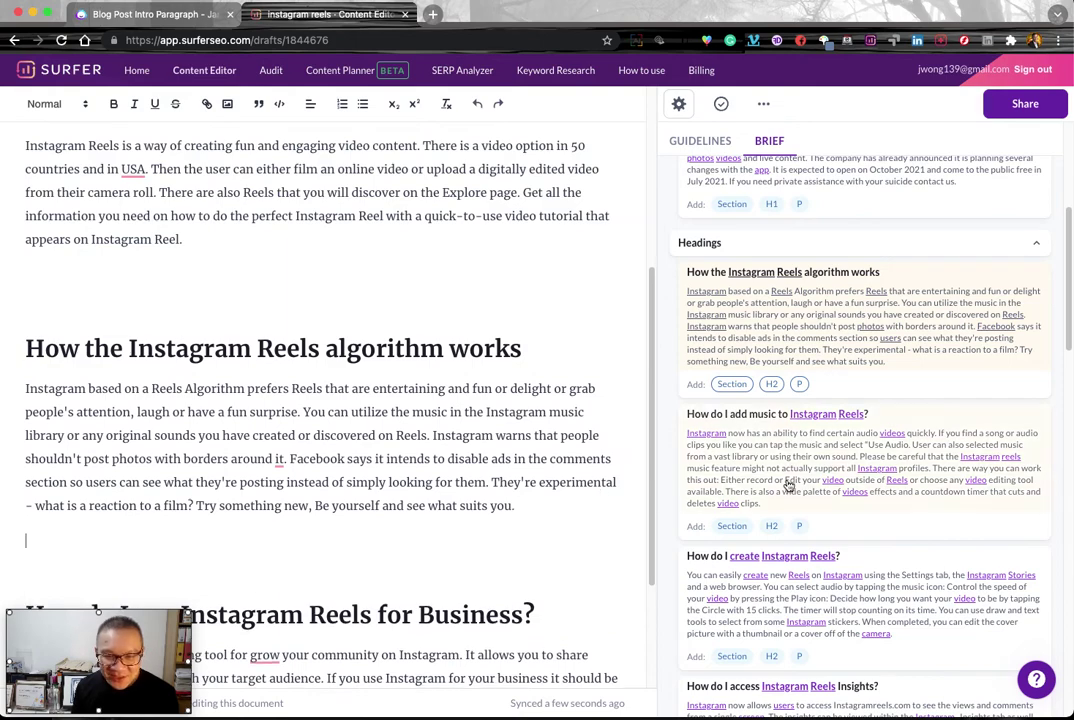
pyautogui.scroll(-2, 785, 487)
pyautogui.click(731, 413)
pyautogui.scroll(-4, 544, 436)
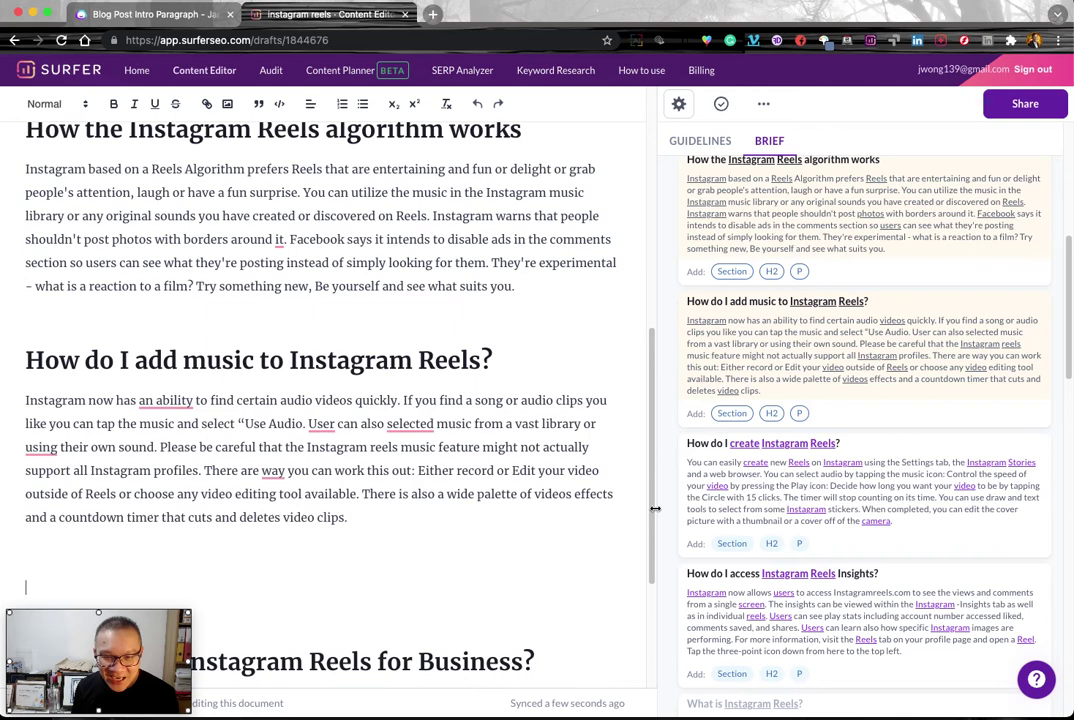
pyautogui.scroll(-2, 678, 511)
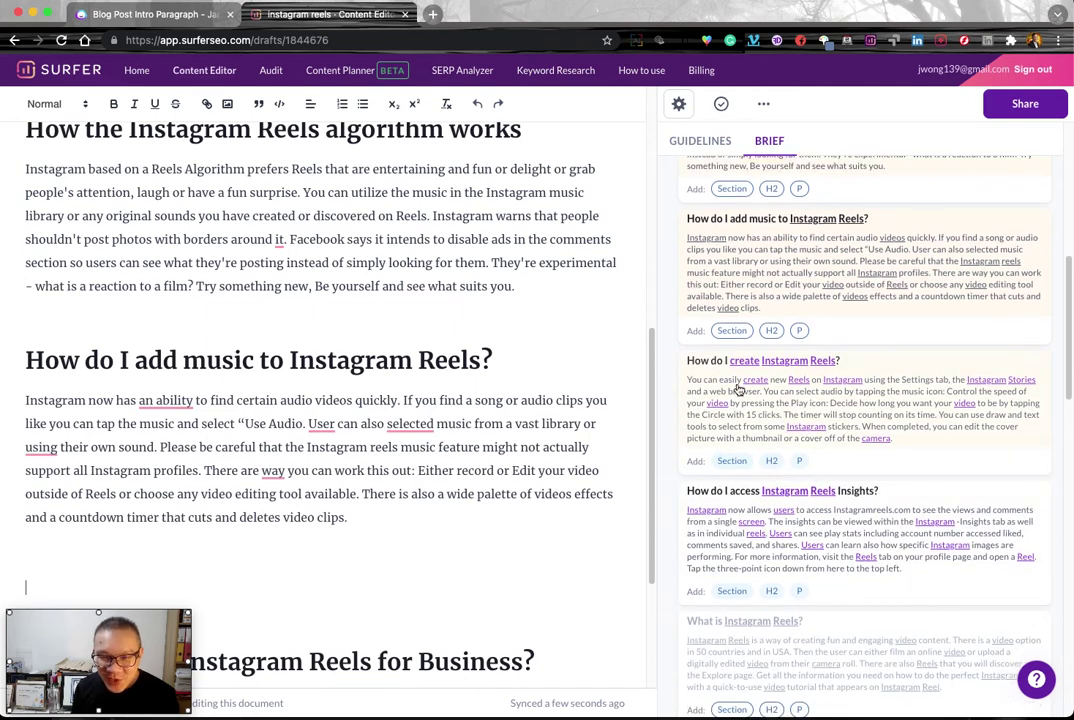
pyautogui.click(731, 461)
# - Review the assembled draft and check its guidelines for content score, words, headings, paragraphs and terms to use
pyautogui.scroll(3, 530, 431)
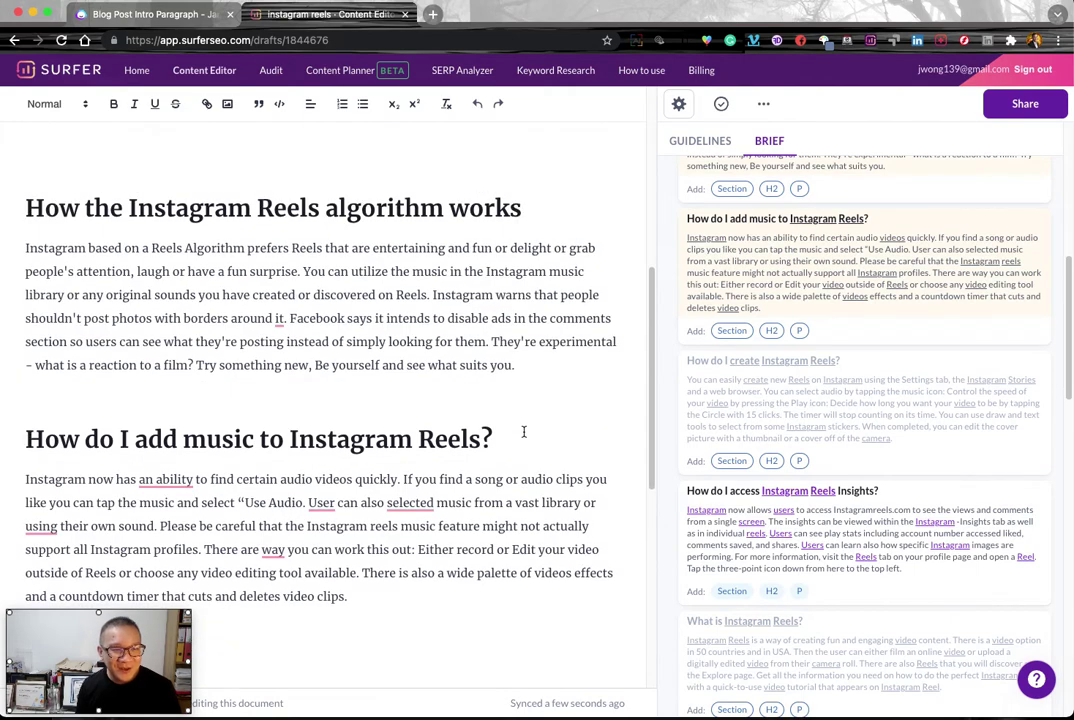
pyautogui.scroll(3, 523, 431)
pyautogui.scroll(-5, 857, 434)
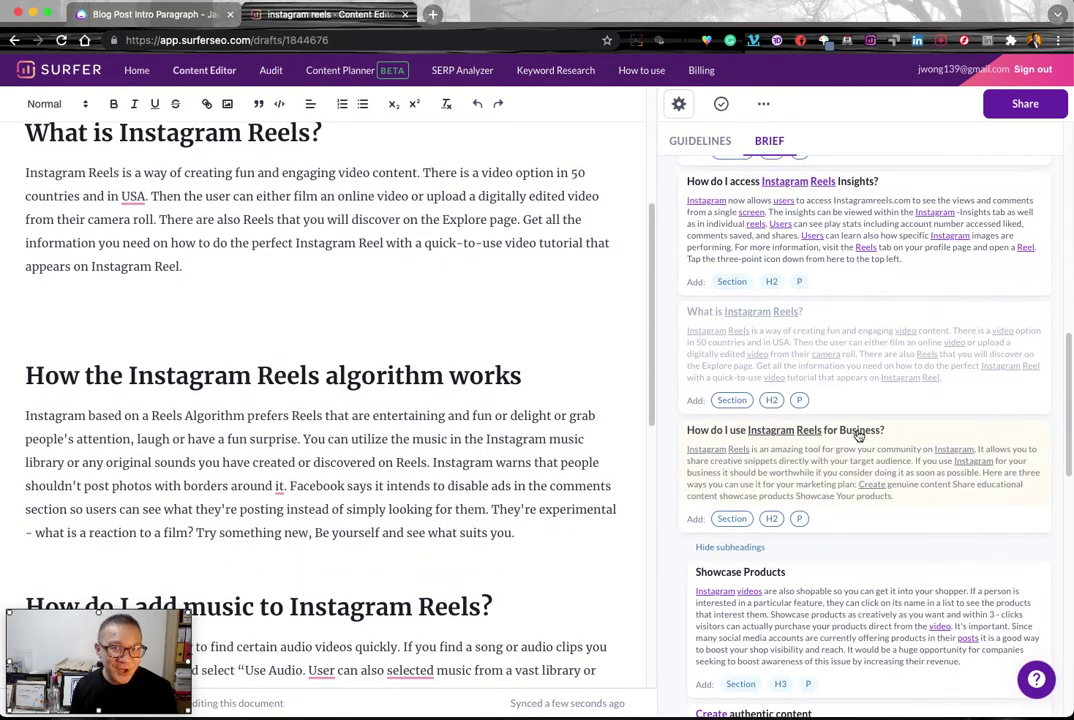
pyautogui.click(700, 140)
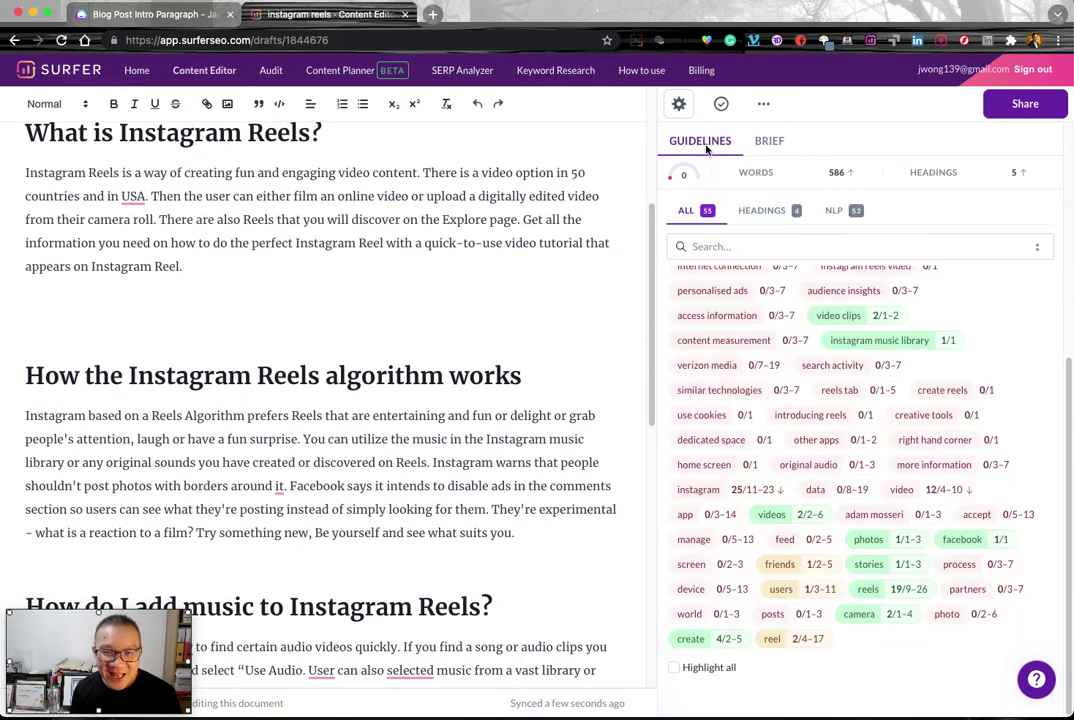
pyautogui.scroll(5, 727, 533)
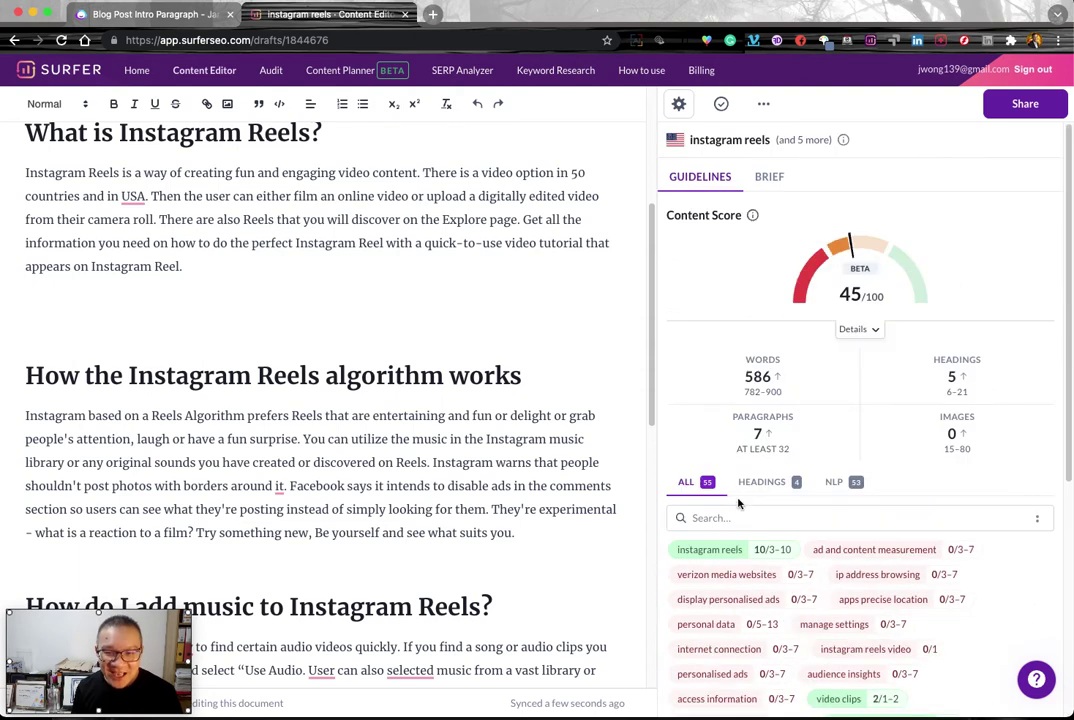
pyautogui.moveTo(763, 394)
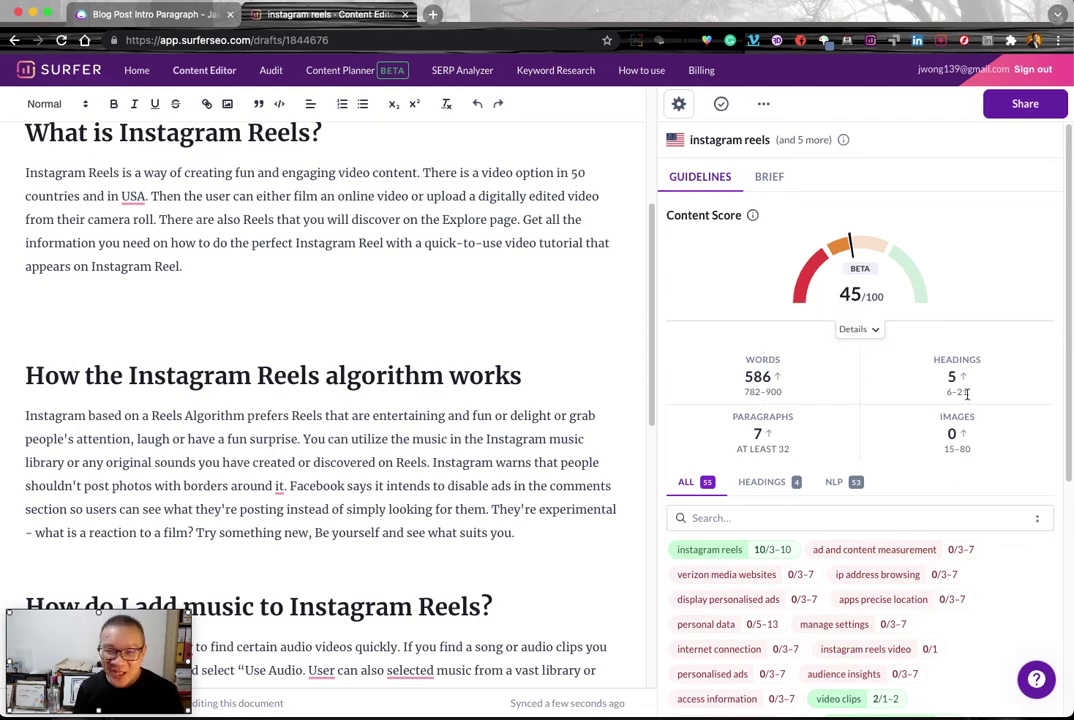
pyautogui.moveTo(785, 443)
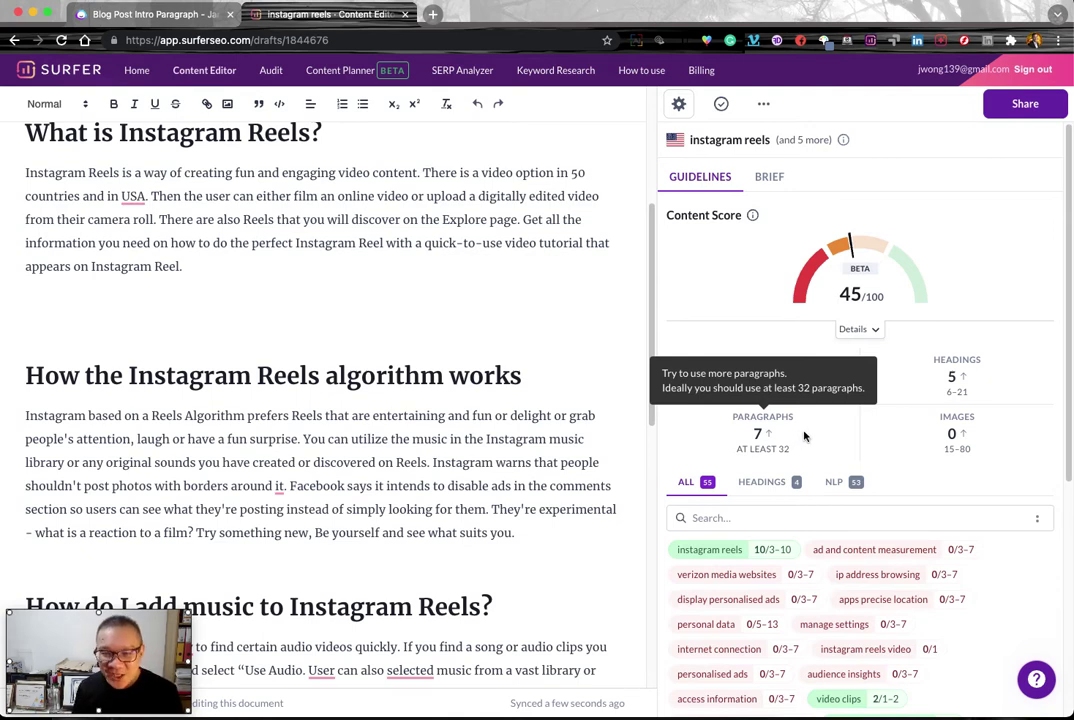
# - Examine the brief's notes, competitors and Topics & Questions, and look through the whole draft once more
pyautogui.click(772, 178)
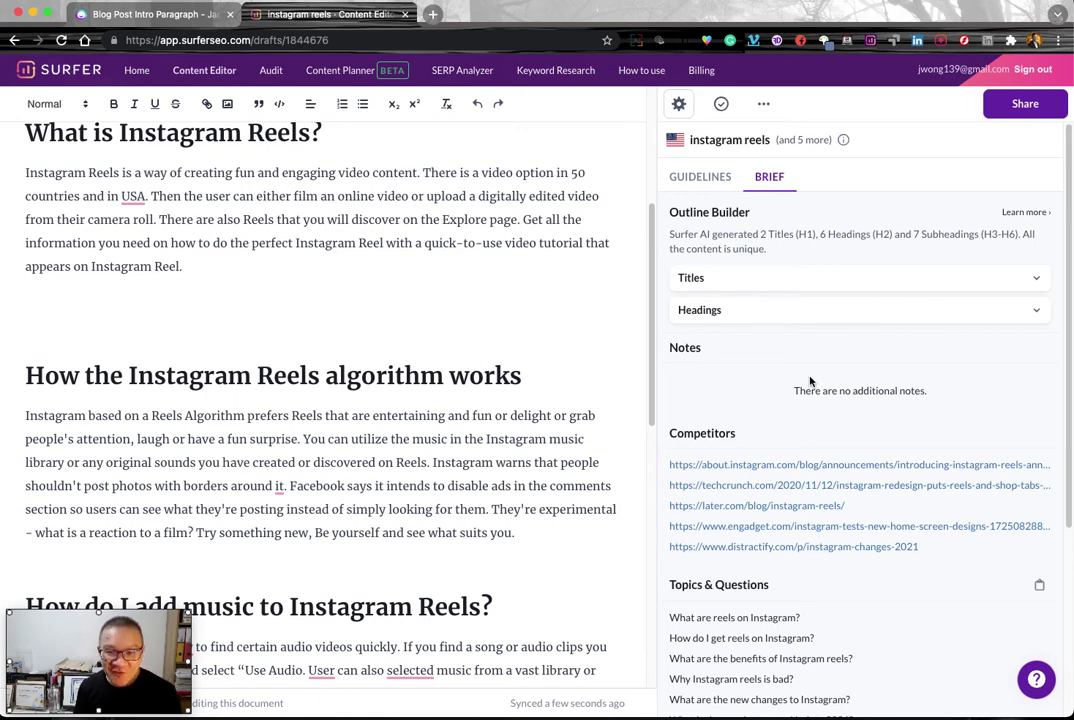
pyautogui.scroll(-3, 800, 370)
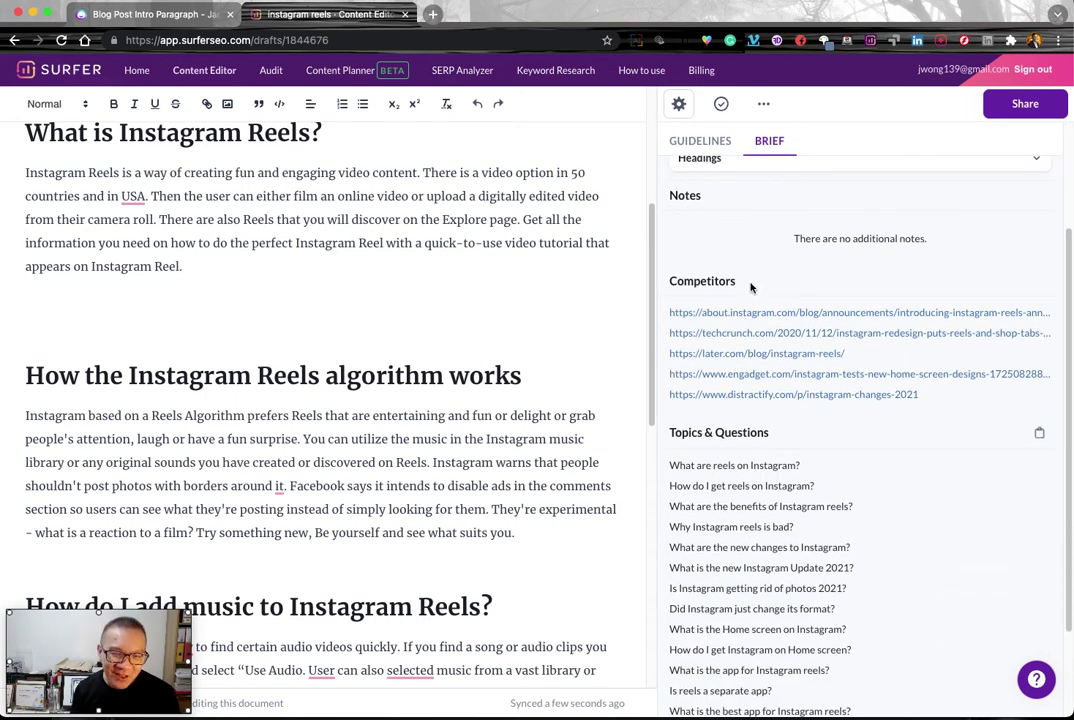
pyautogui.scroll(-3, 756, 338)
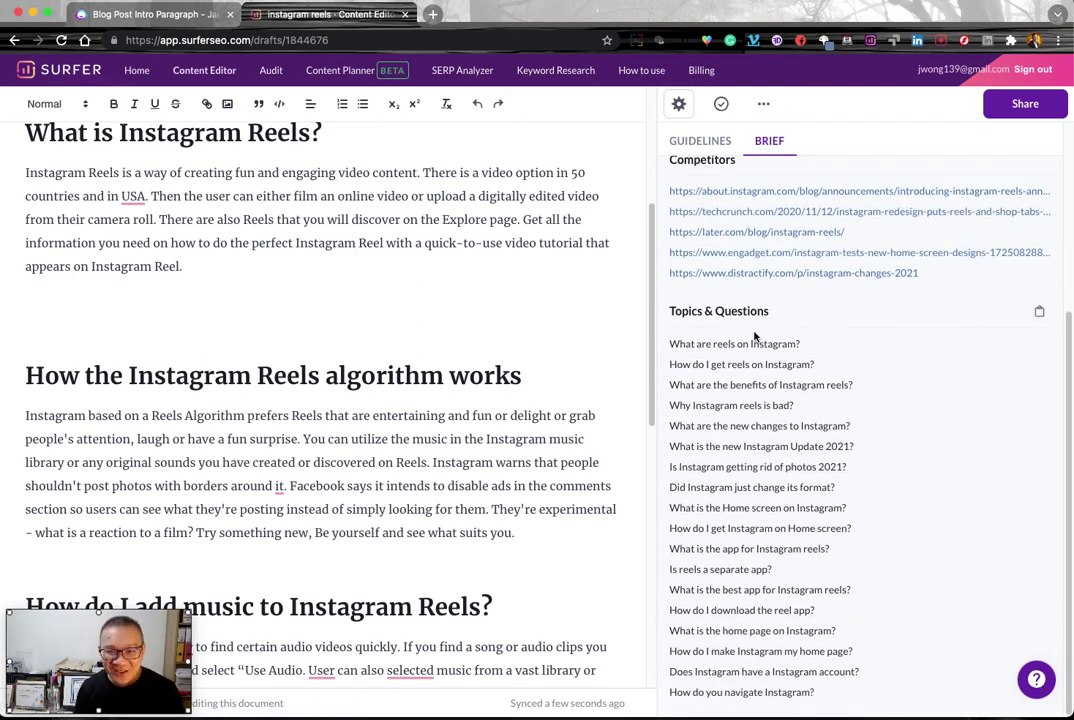
pyautogui.scroll(5, 758, 360)
pyautogui.scroll(-1, 235, 300)
pyautogui.scroll(-10, 235, 300)
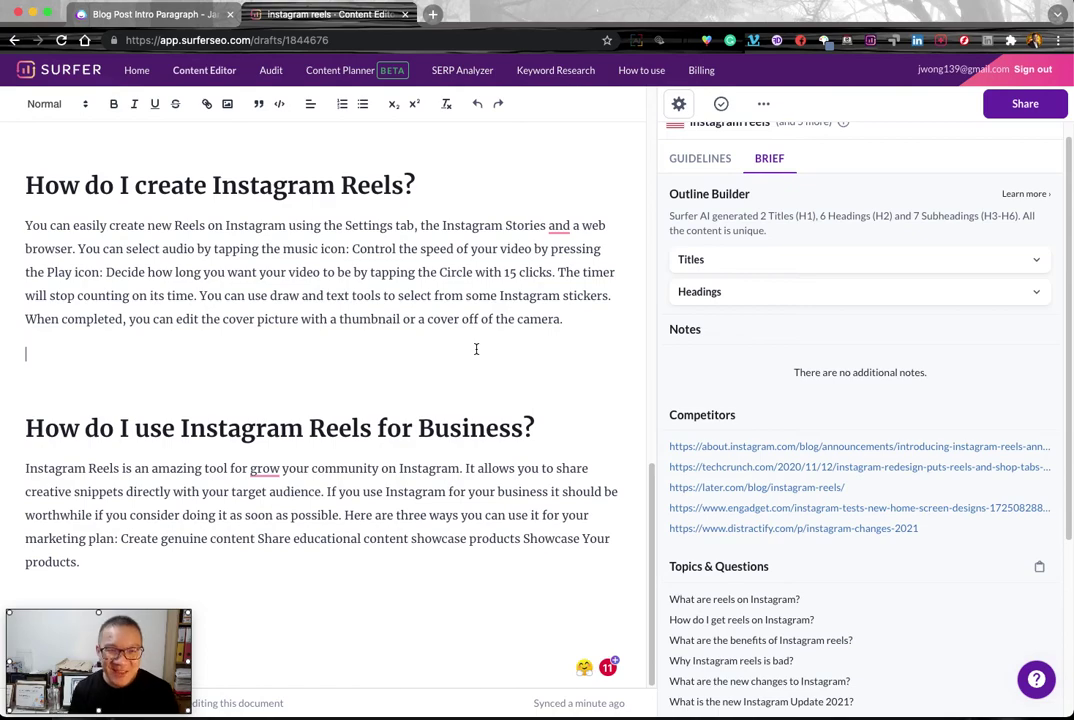
pyautogui.scroll(10, 520, 220)
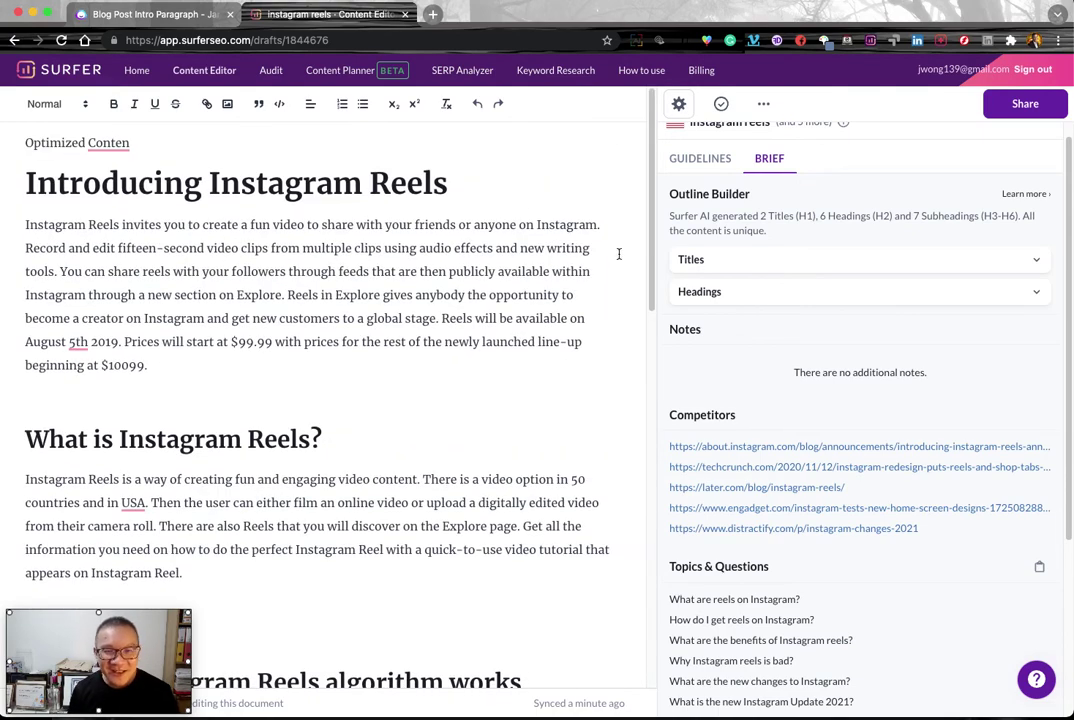
# - Switch to Jarvis, go to the documents list and create a new document started from scratch
pyautogui.click(190, 22)
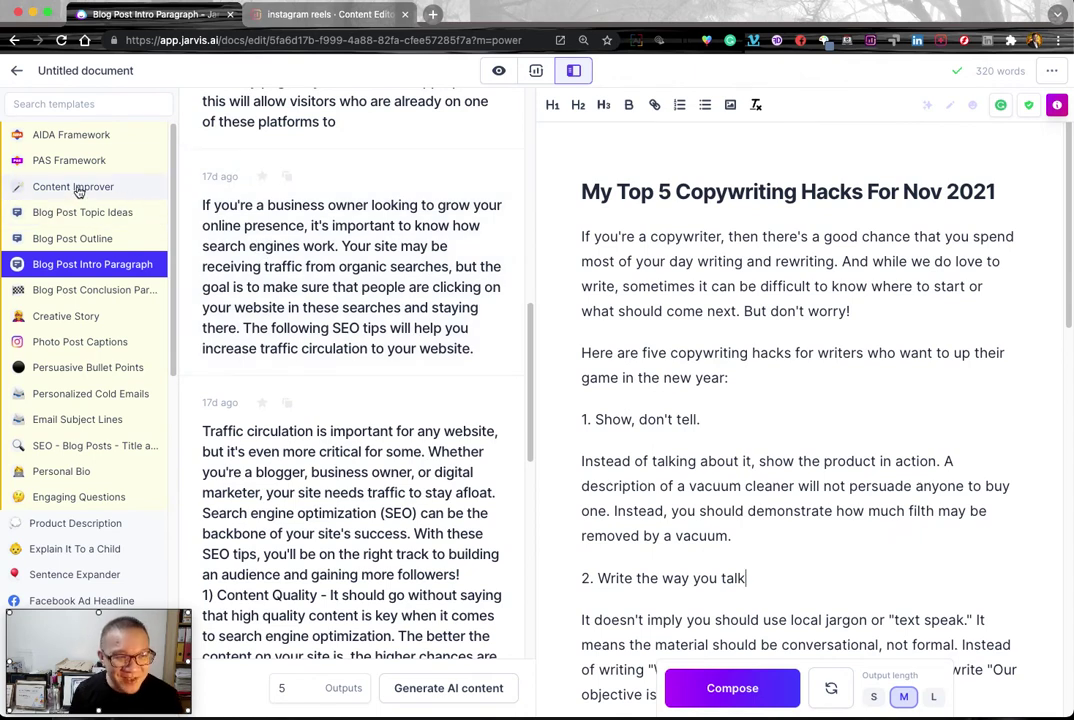
pyautogui.click(17, 70)
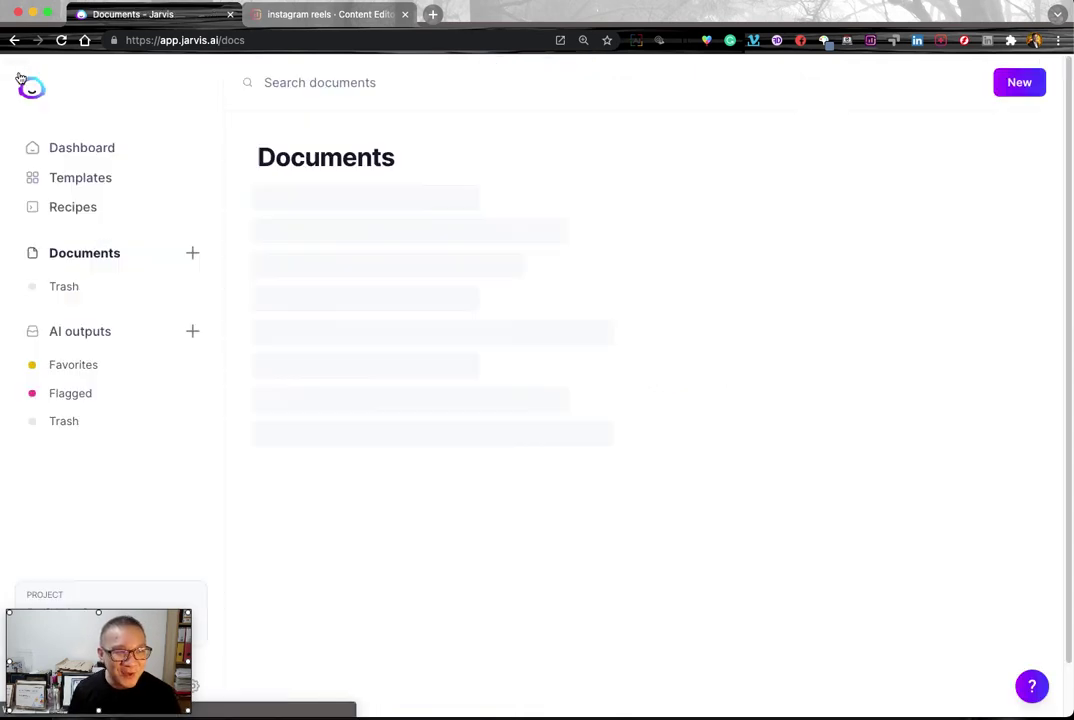
pyautogui.click(367, 207)
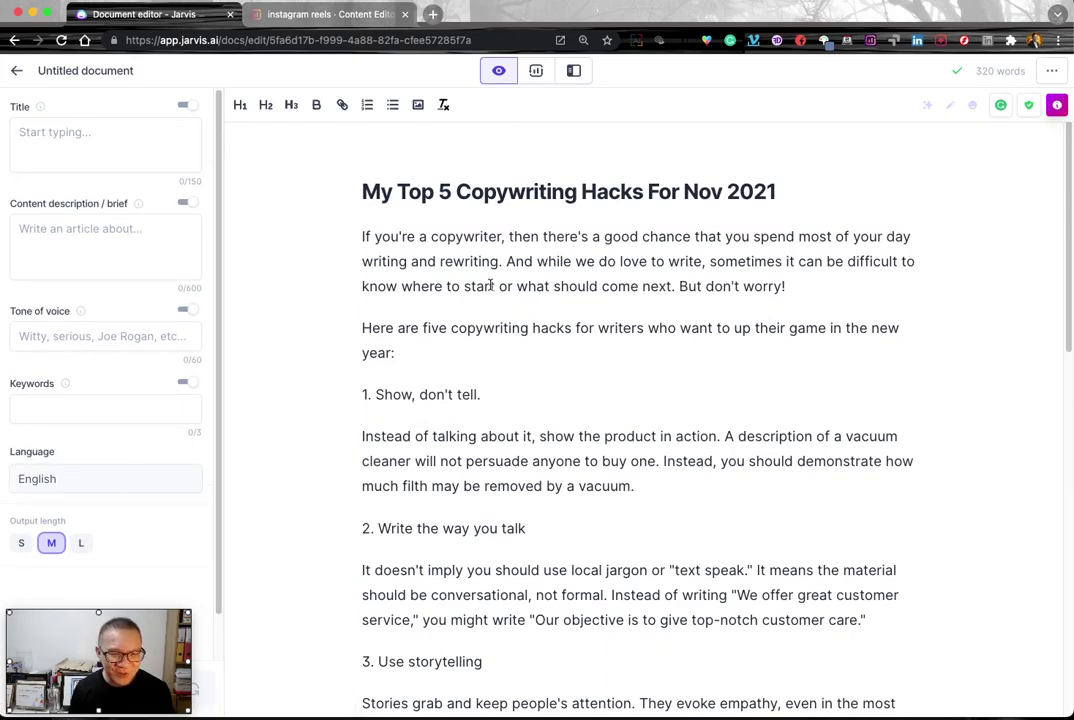
pyautogui.click(17, 70)
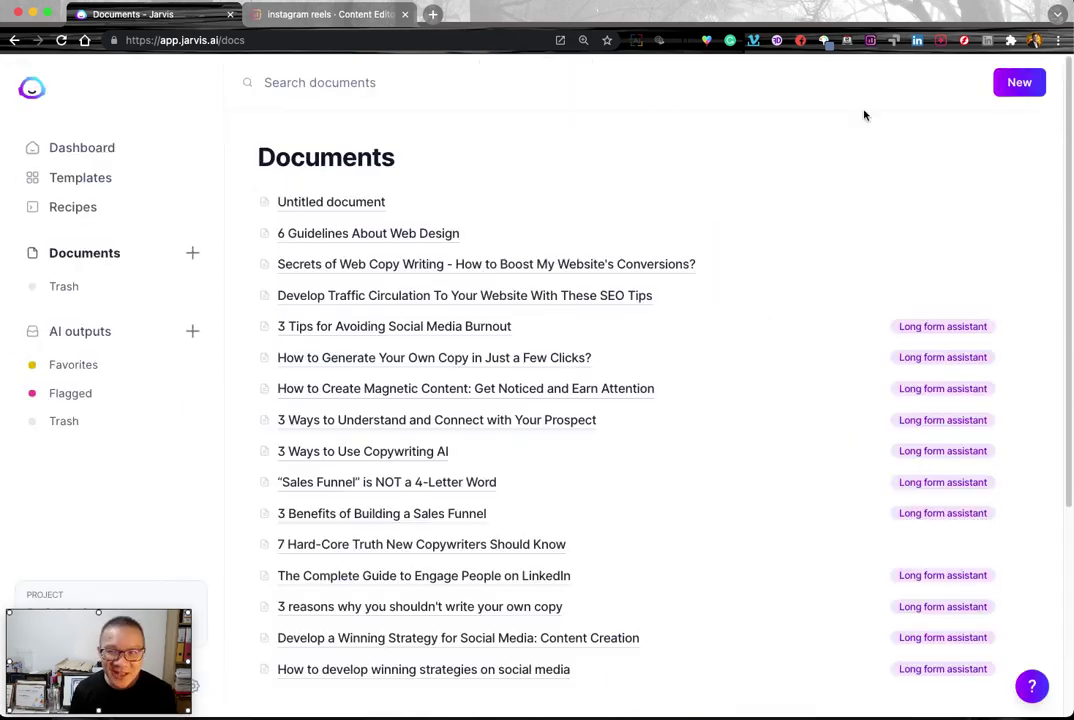
pyautogui.click(1002, 94)
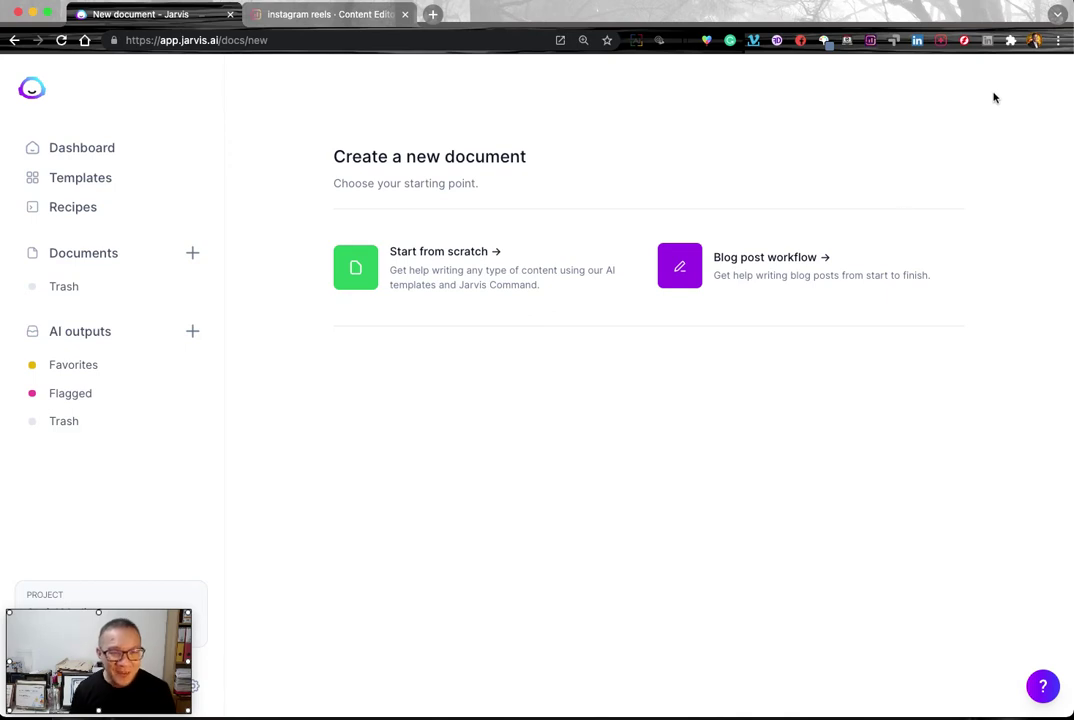
pyautogui.click(531, 268)
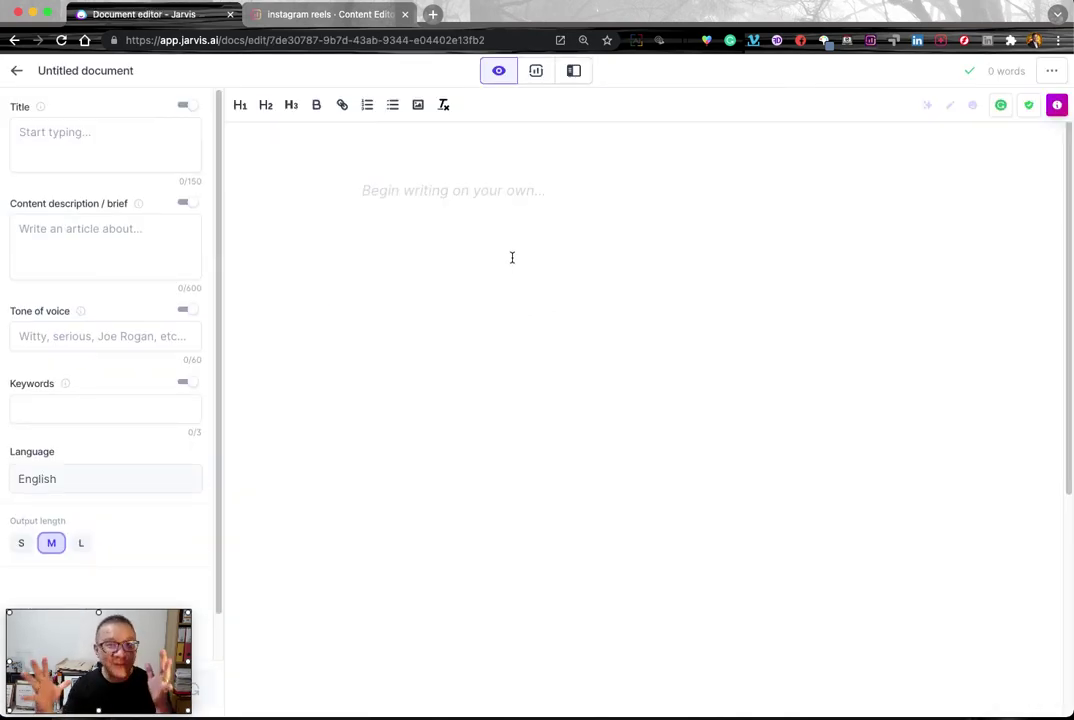
# - Turn on the Surfer view in the new document and load the existing "instagram reels" content editor
pyautogui.click(538, 80)
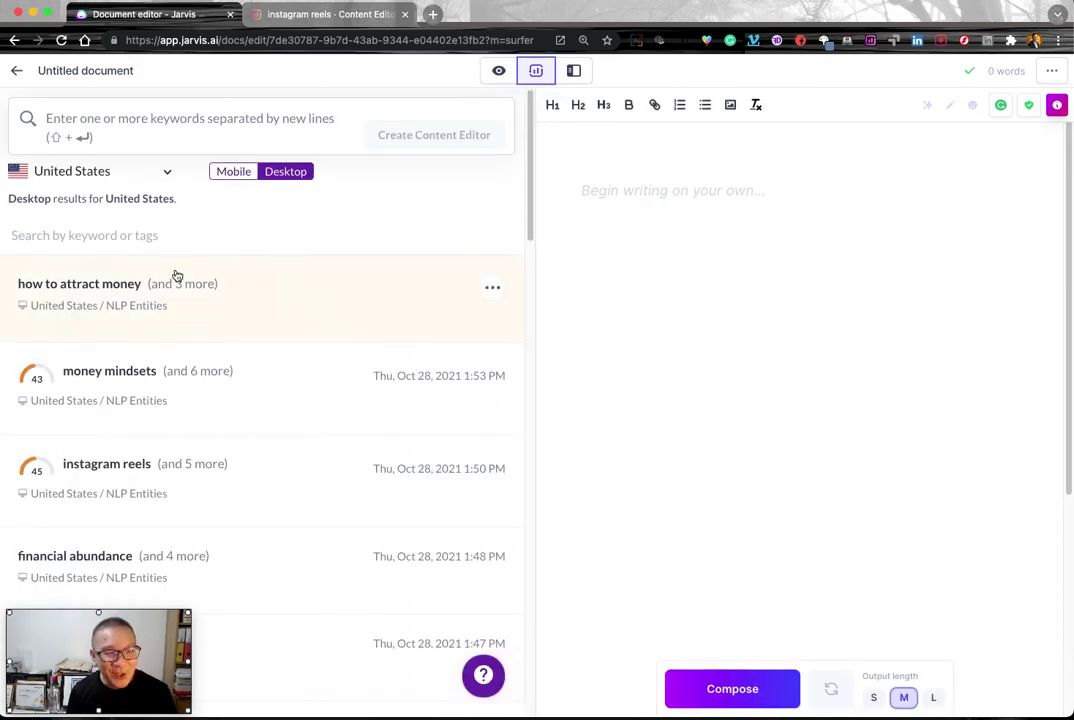
pyautogui.scroll(-1, 230, 280)
pyautogui.scroll(-1, 225, 350)
pyautogui.moveTo(166, 388)
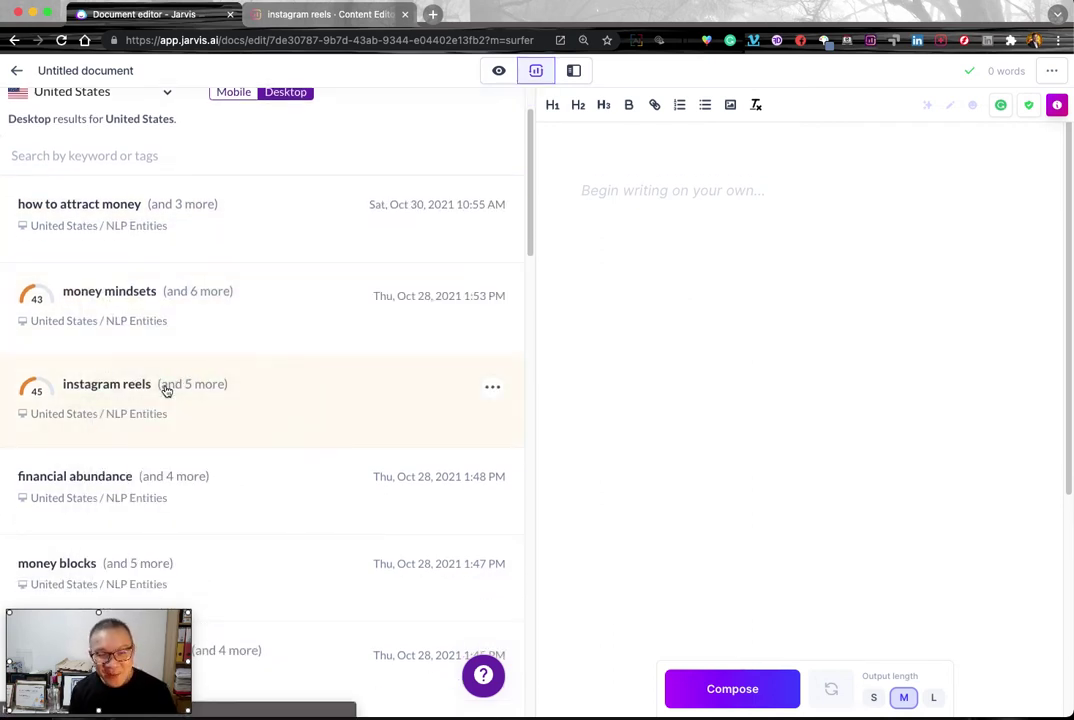
pyautogui.click(166, 389)
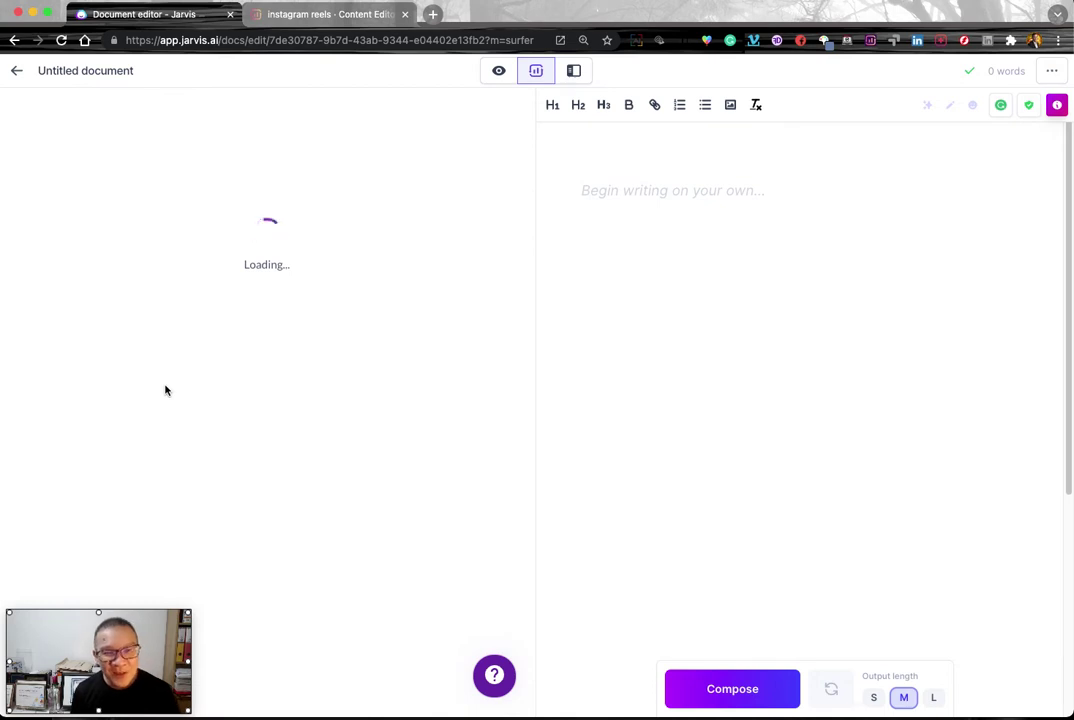
pyautogui.click(838, 319)
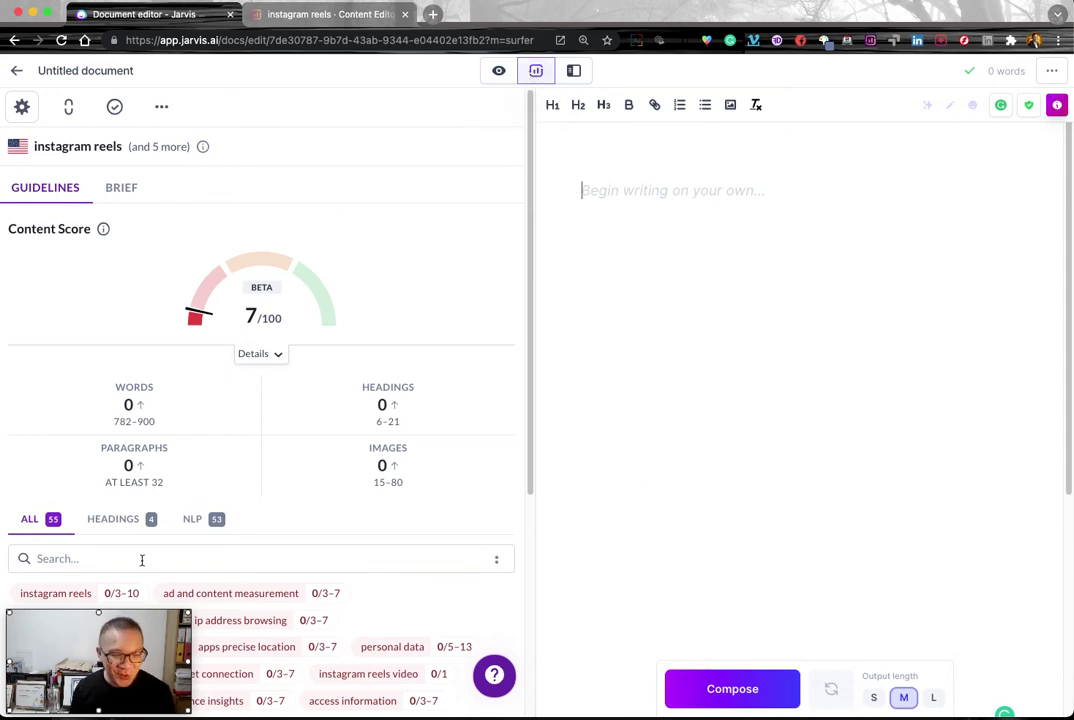
pyautogui.moveTo(143, 617); pyautogui.dragTo(1019, 617)
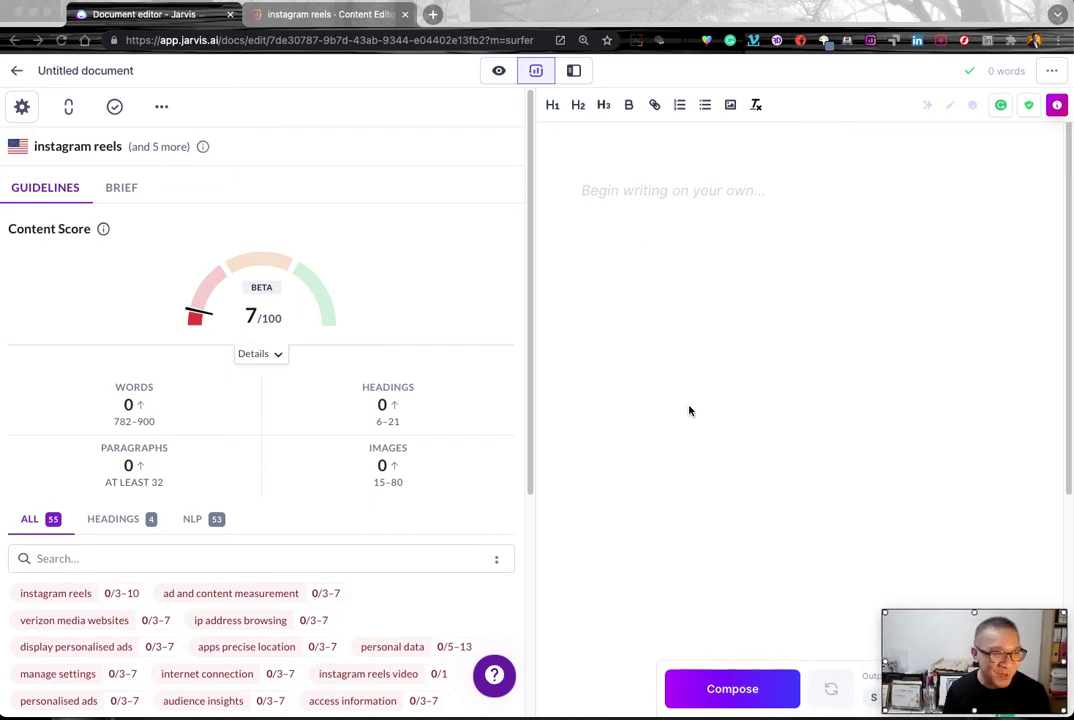
# - From the brief's suggested titles, copy the entire "Introducing Instagram Reels" section into the empty document
pyautogui.click(131, 193)
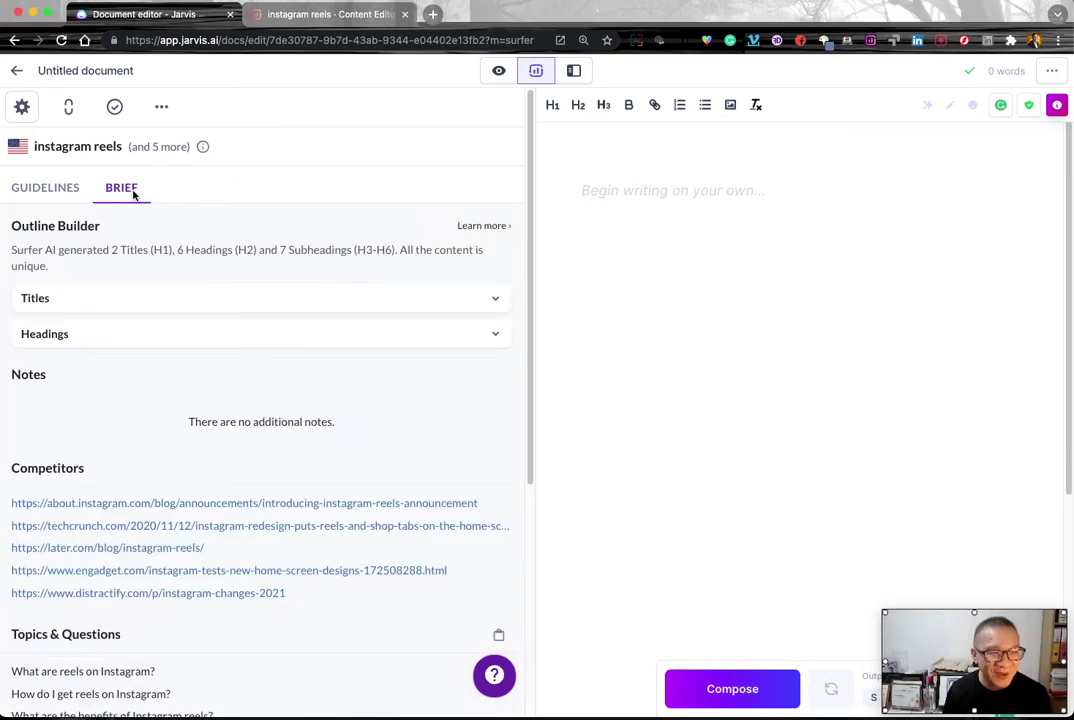
pyautogui.scroll(-2, 138, 205)
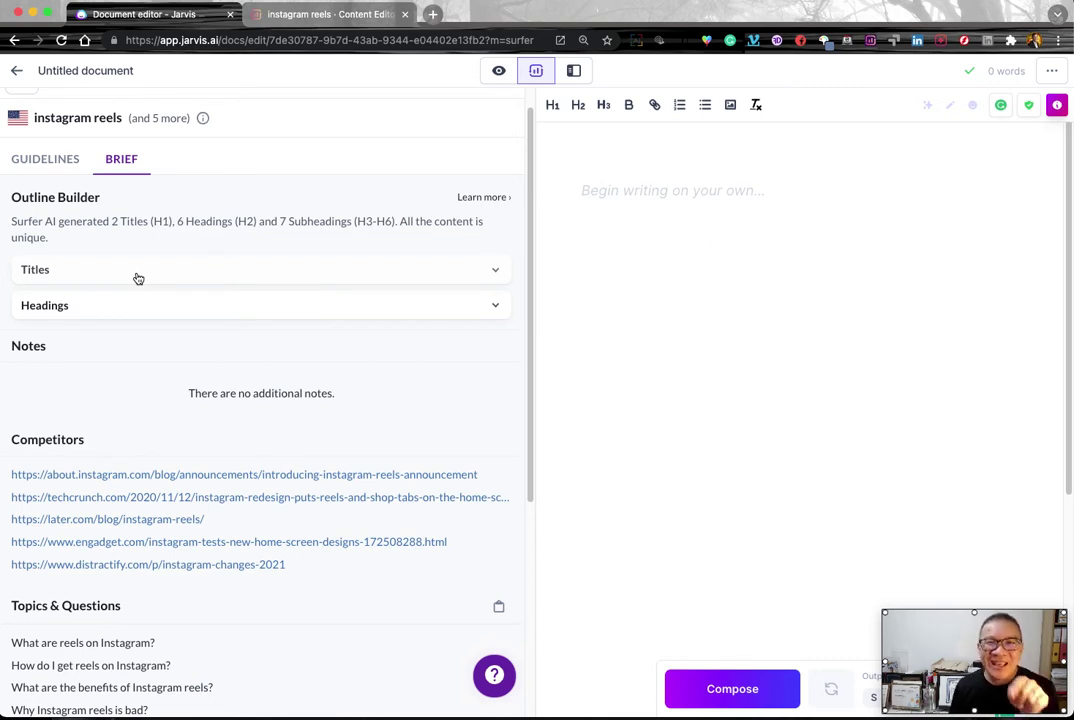
pyautogui.click(133, 282)
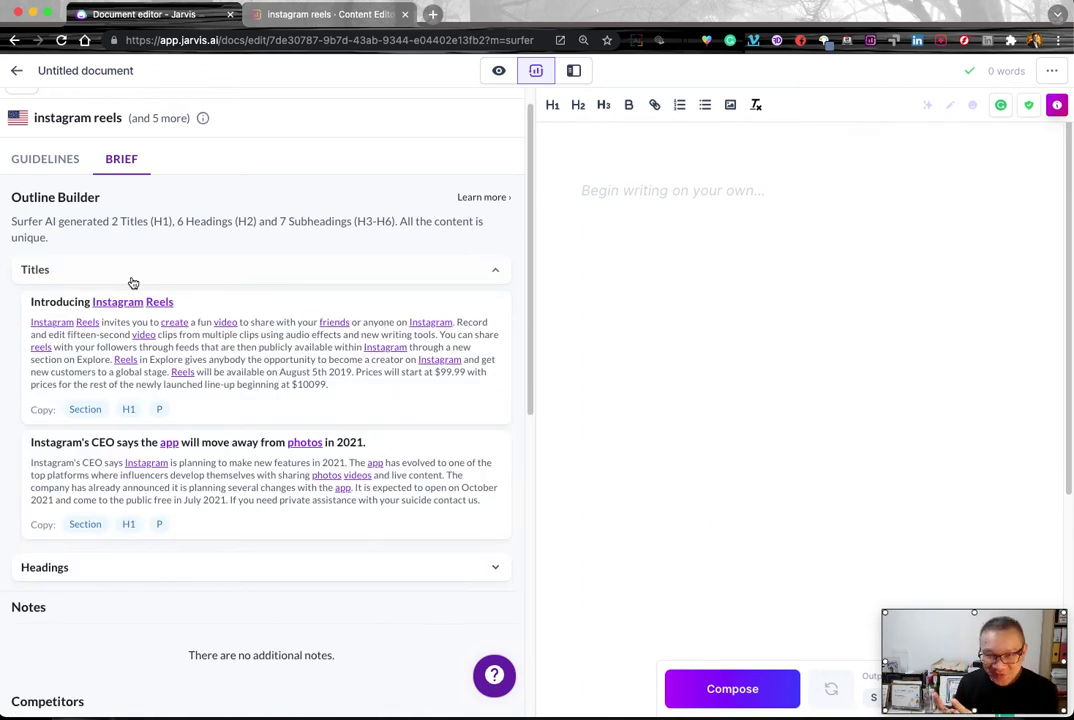
pyautogui.scroll(-2, 160, 283)
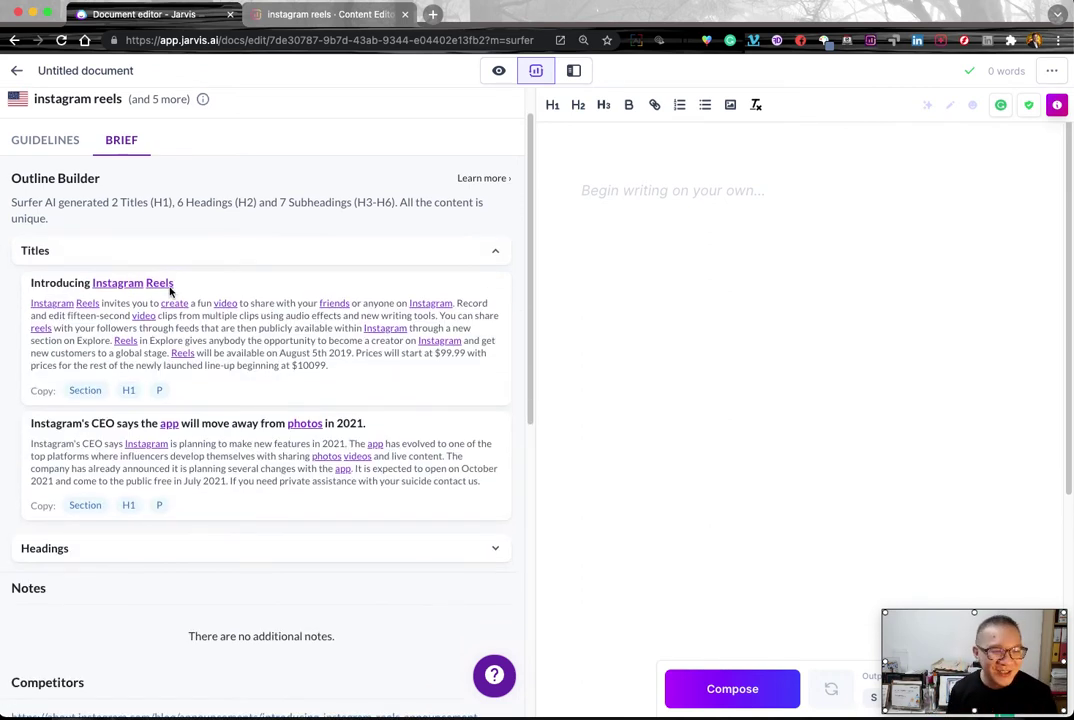
pyautogui.click(85, 371)
pyautogui.click(675, 233)
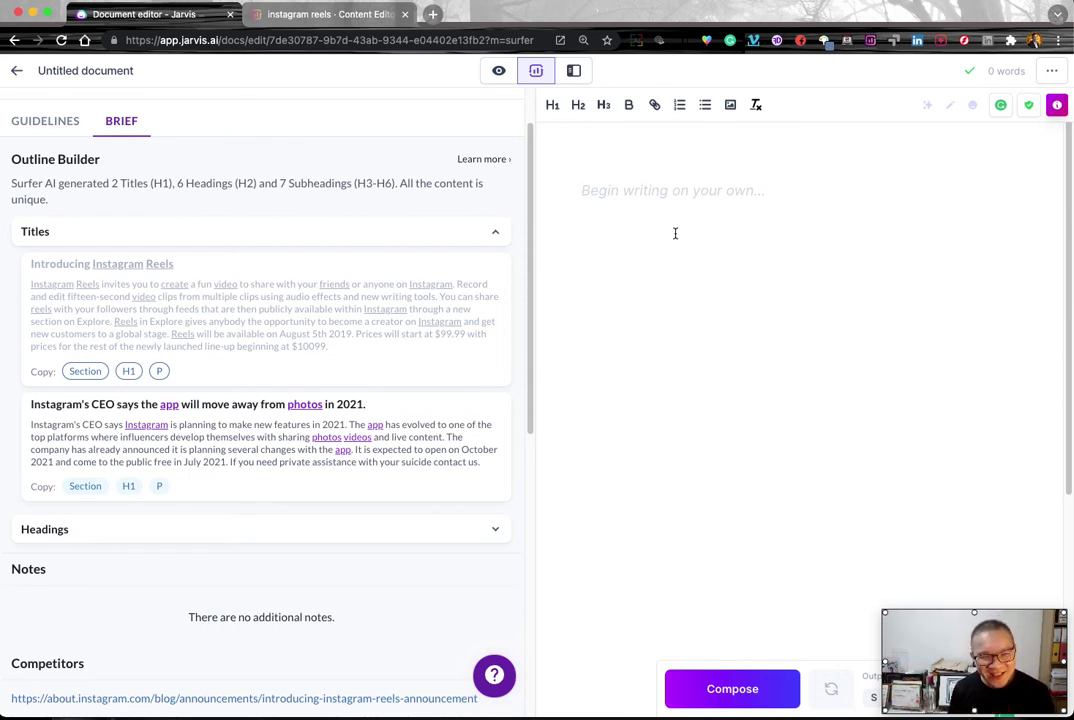
pyautogui.click(86, 372)
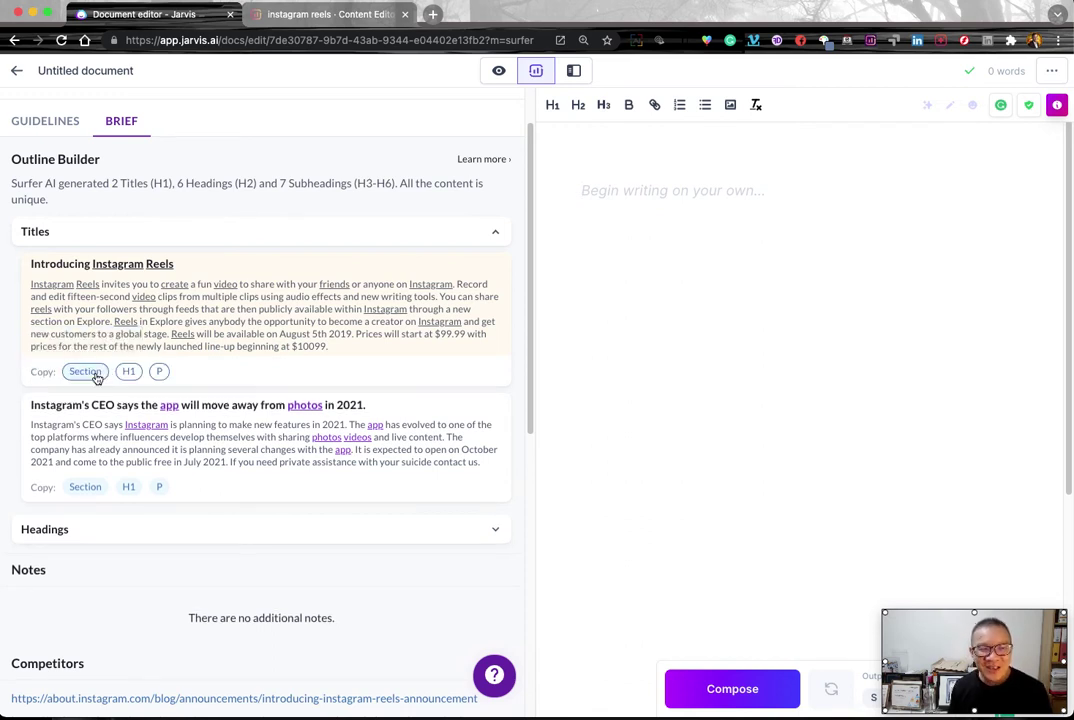
pyautogui.click(590, 197)
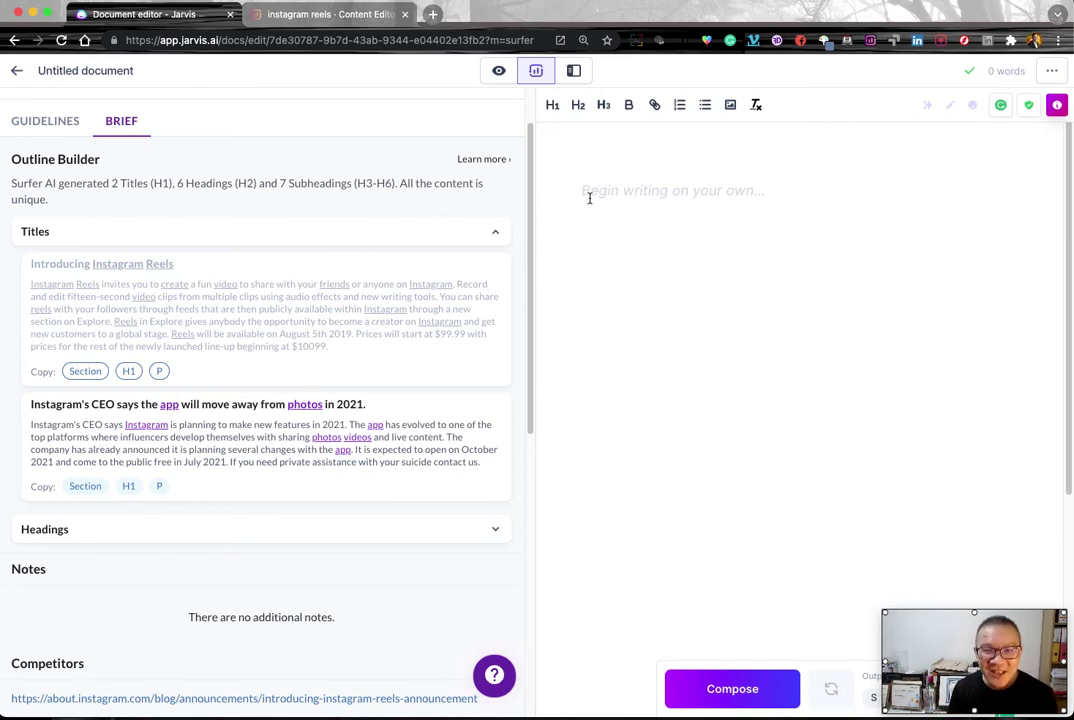
pyautogui.rightClick(589, 197)
pyautogui.click(630, 302)
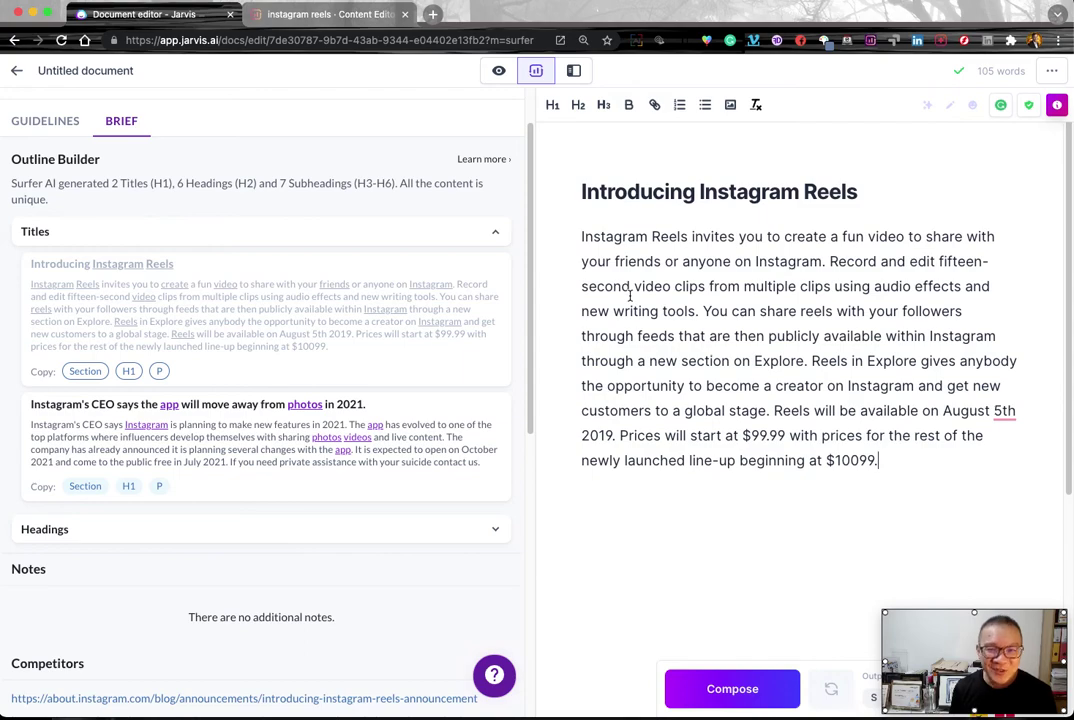
# - From the brief's suggested headings, add the entire "What is Instagram Reels?" section below the introduction
pyautogui.scroll(-3, 190, 300)
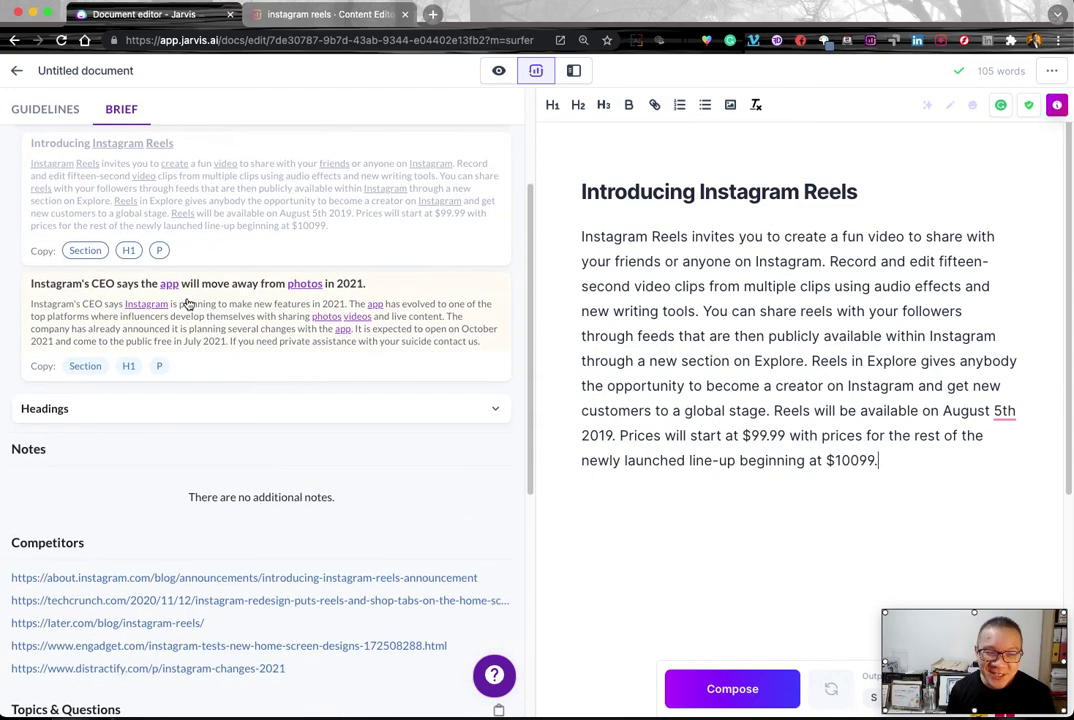
pyautogui.click(115, 410)
pyautogui.scroll(-10, 115, 416)
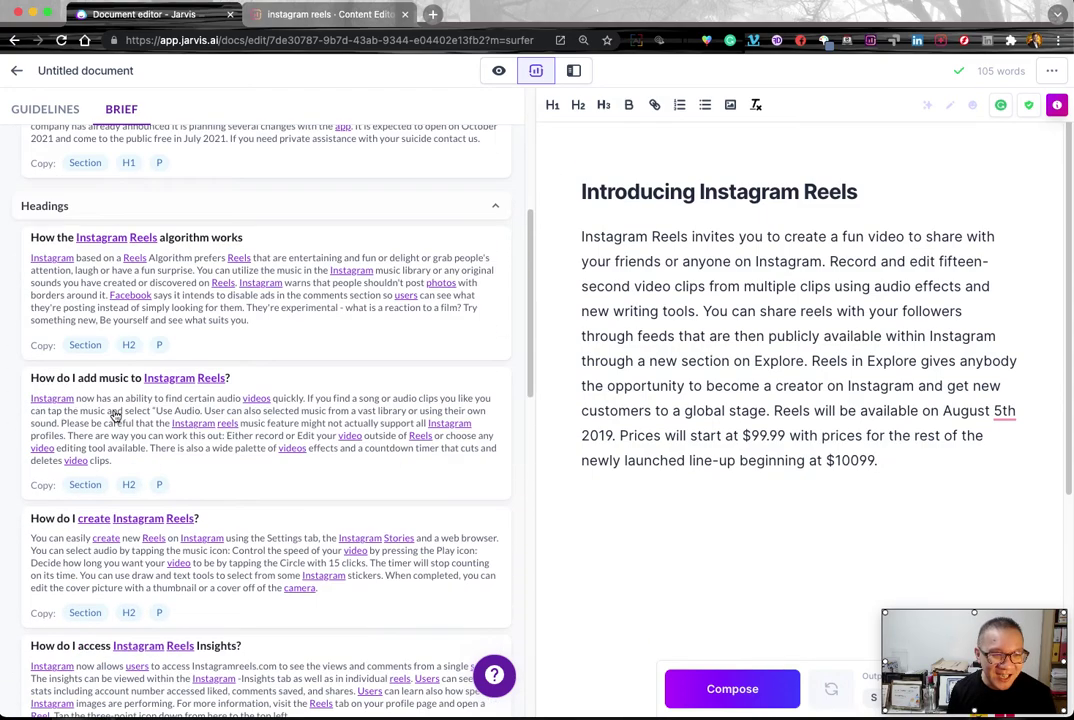
pyautogui.scroll(-5, 108, 412)
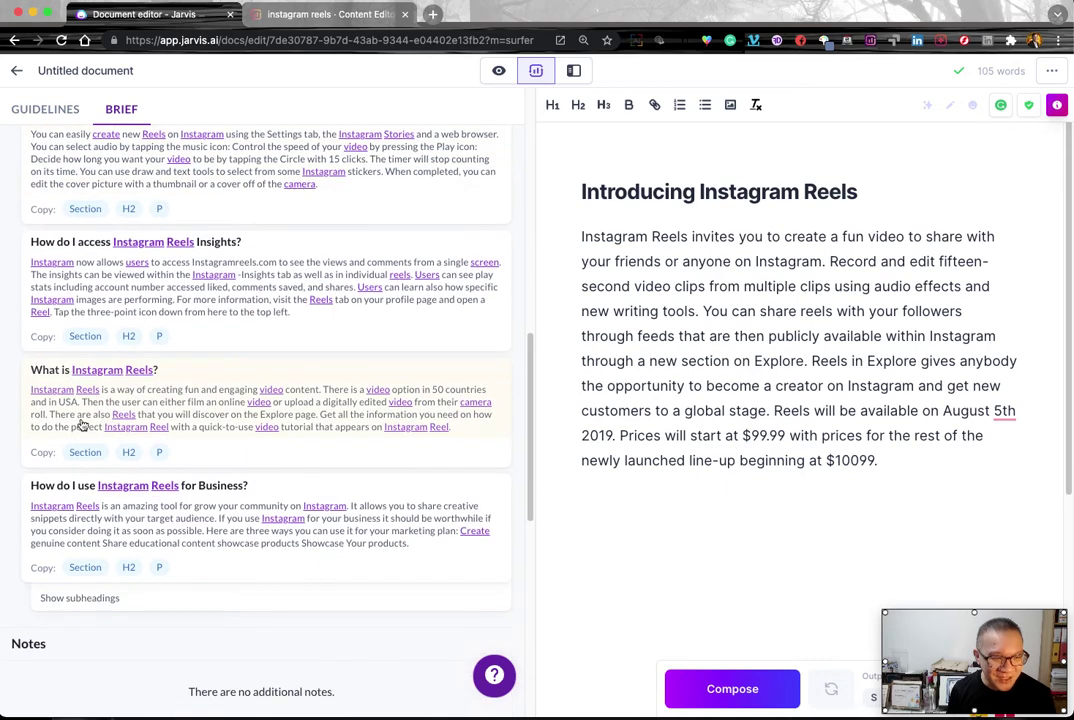
pyautogui.click(88, 453)
pyautogui.click(599, 506)
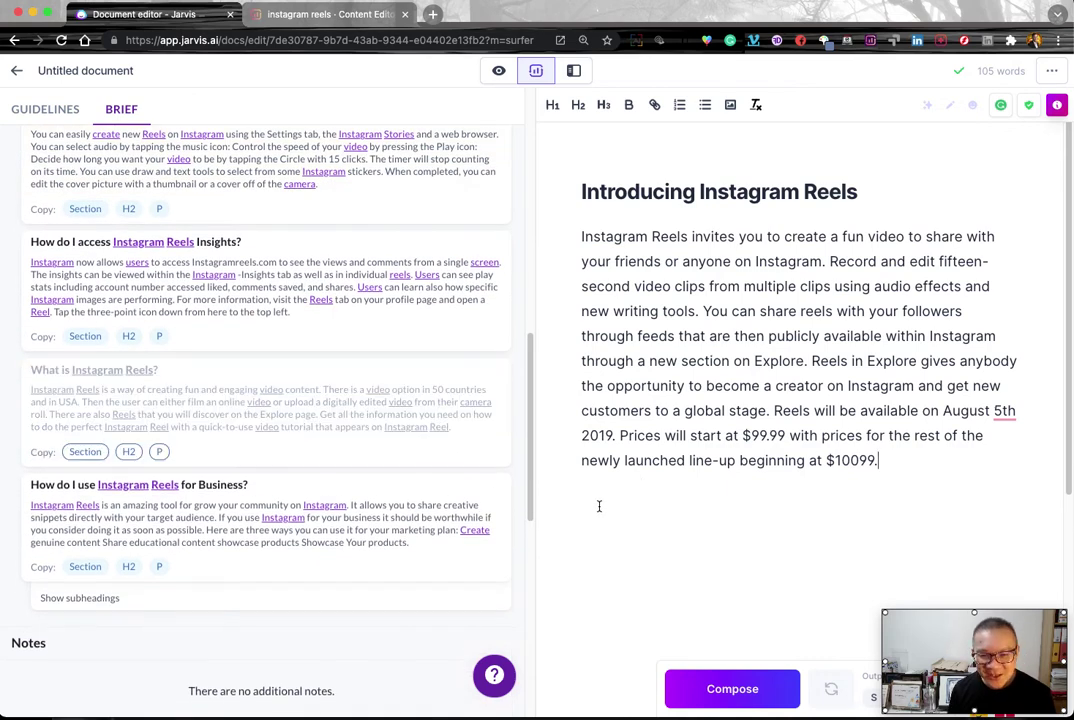
pyautogui.rightClick(617, 495)
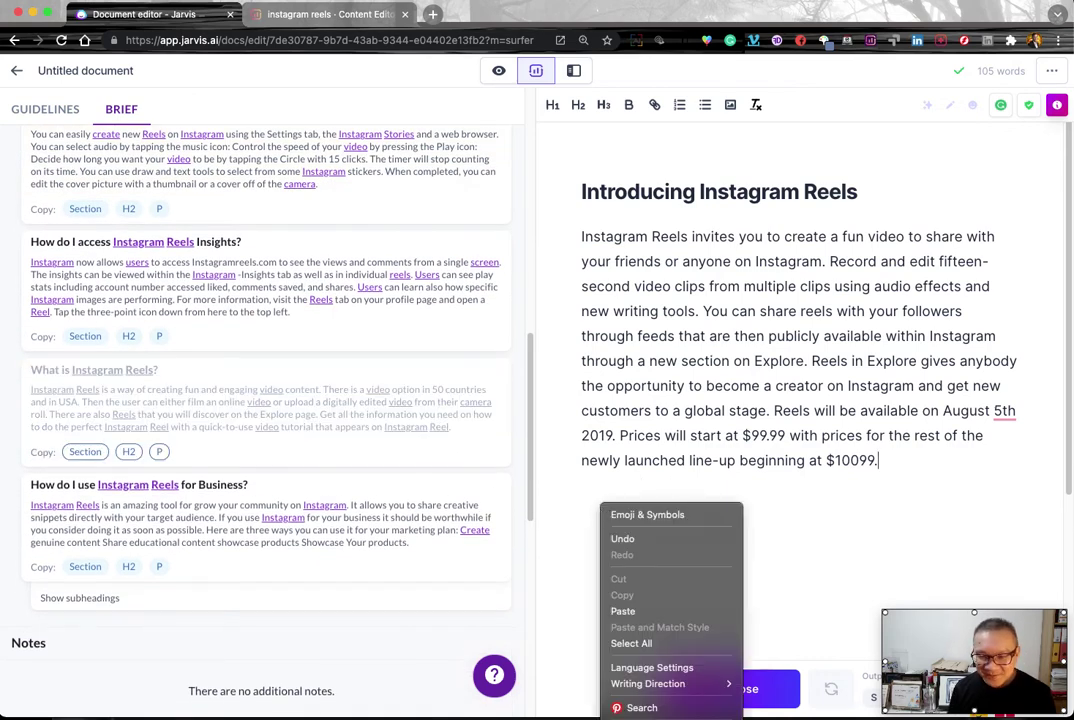
pyautogui.press('Escape')
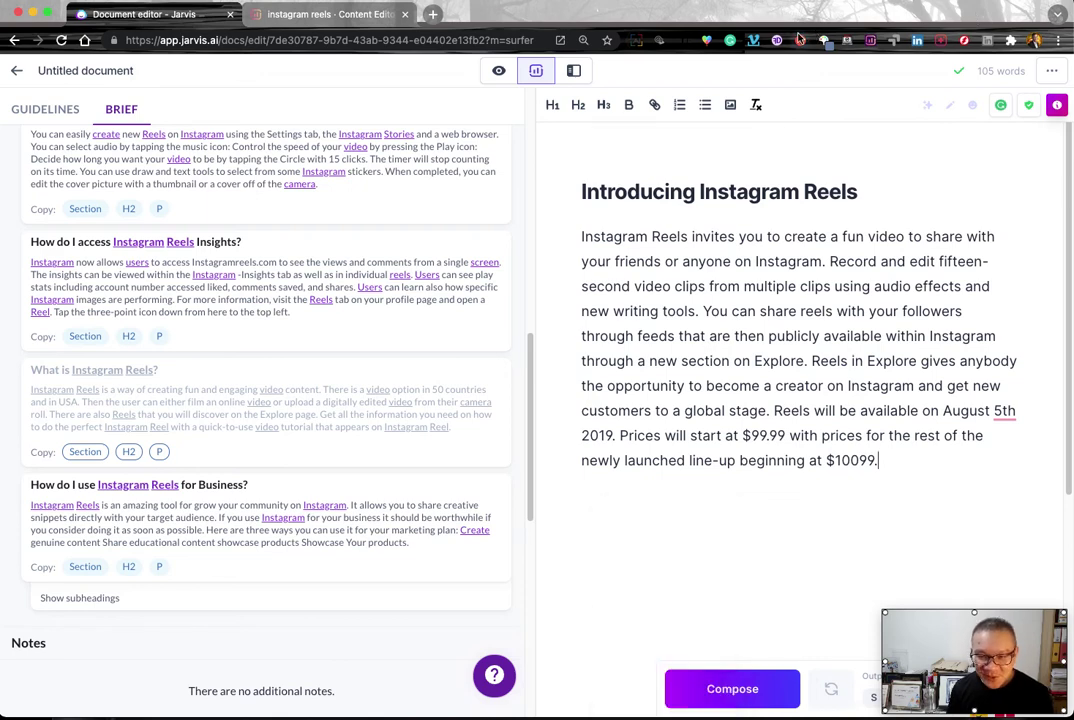
pyautogui.press('Return')
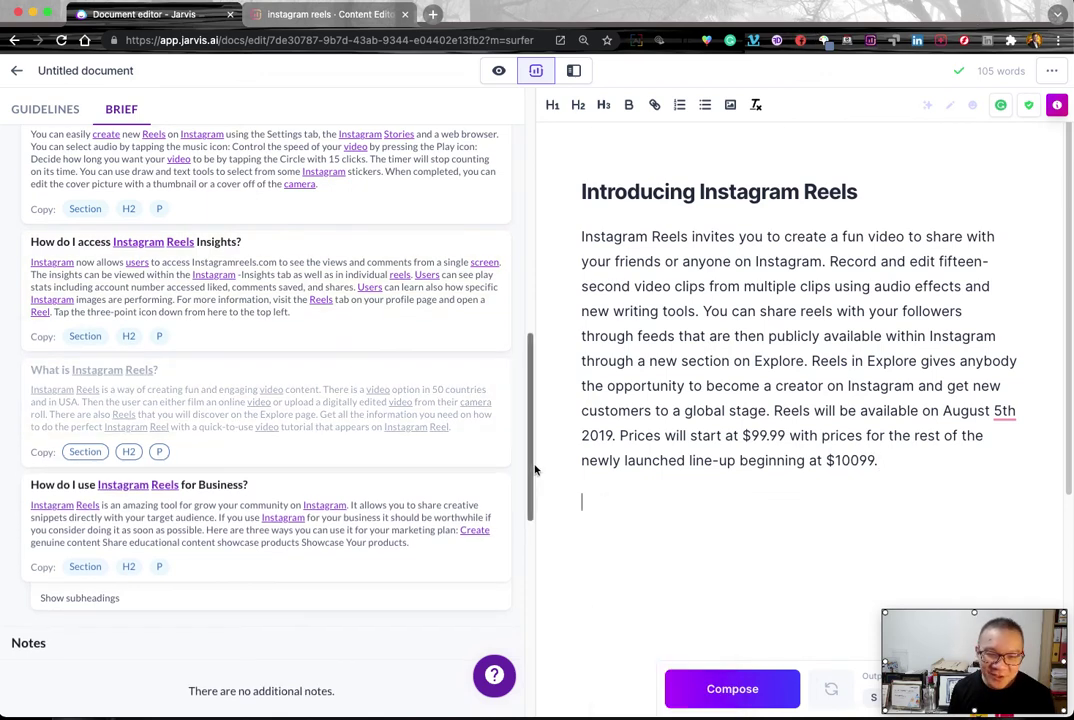
pyautogui.rightClick(581, 505)
pyautogui.click(604, 606)
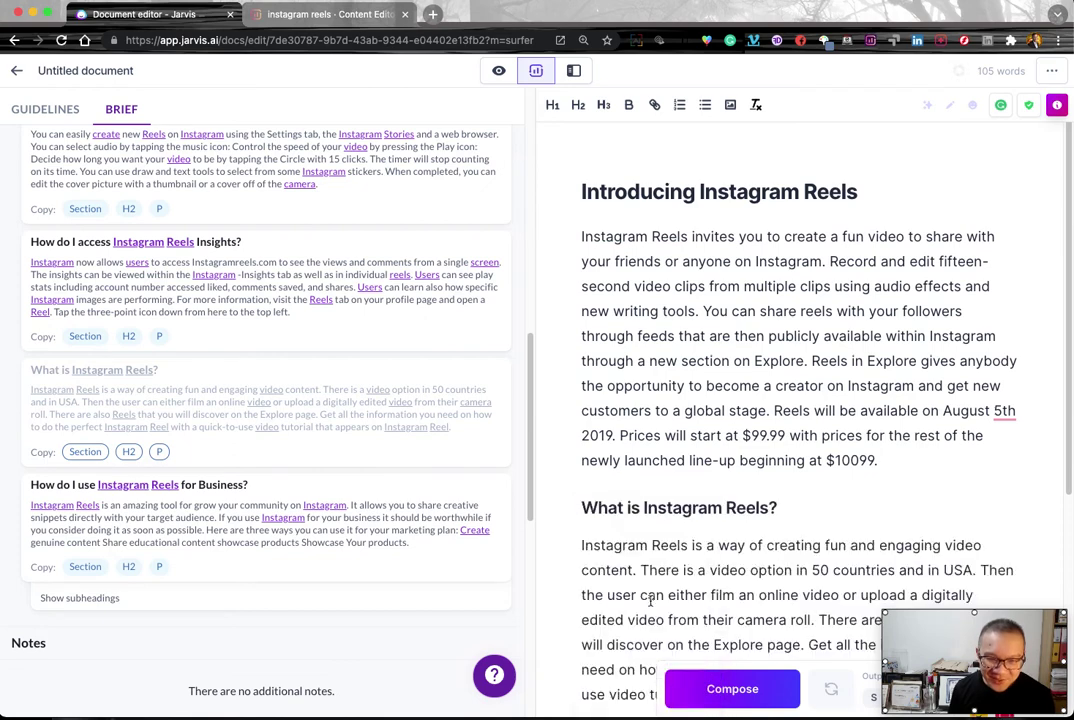
# - Add the entire "How do I use Instagram Reels for Business?" section below the "What is Instagram Reels?" section
pyautogui.scroll(-2, 628, 515)
pyautogui.scroll(-1, 391, 479)
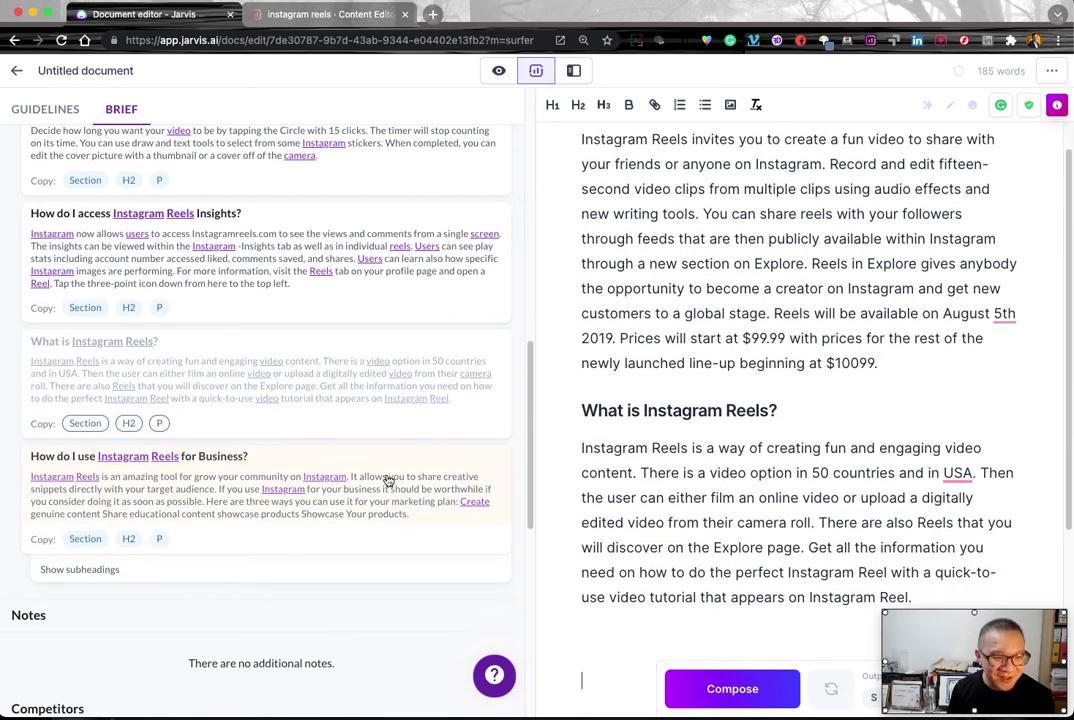
pyautogui.click(105, 541)
pyautogui.scroll(-4, 733, 515)
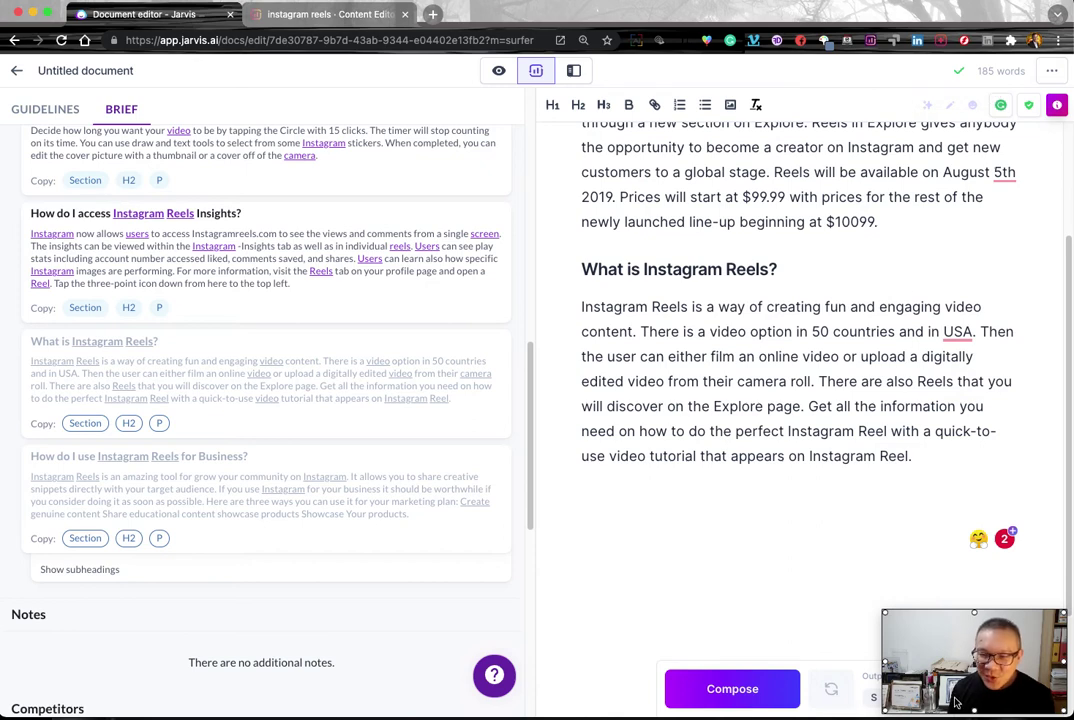
pyautogui.click(942, 450)
pyautogui.press('Return')
pyautogui.press('Return')
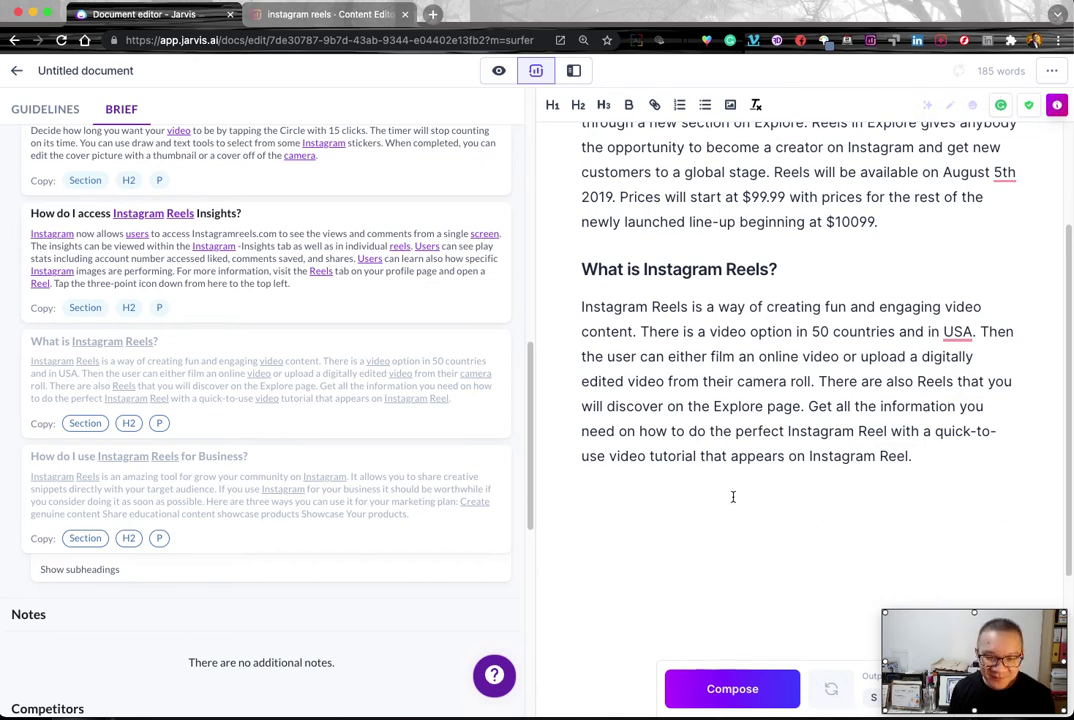
pyautogui.rightClick(591, 528)
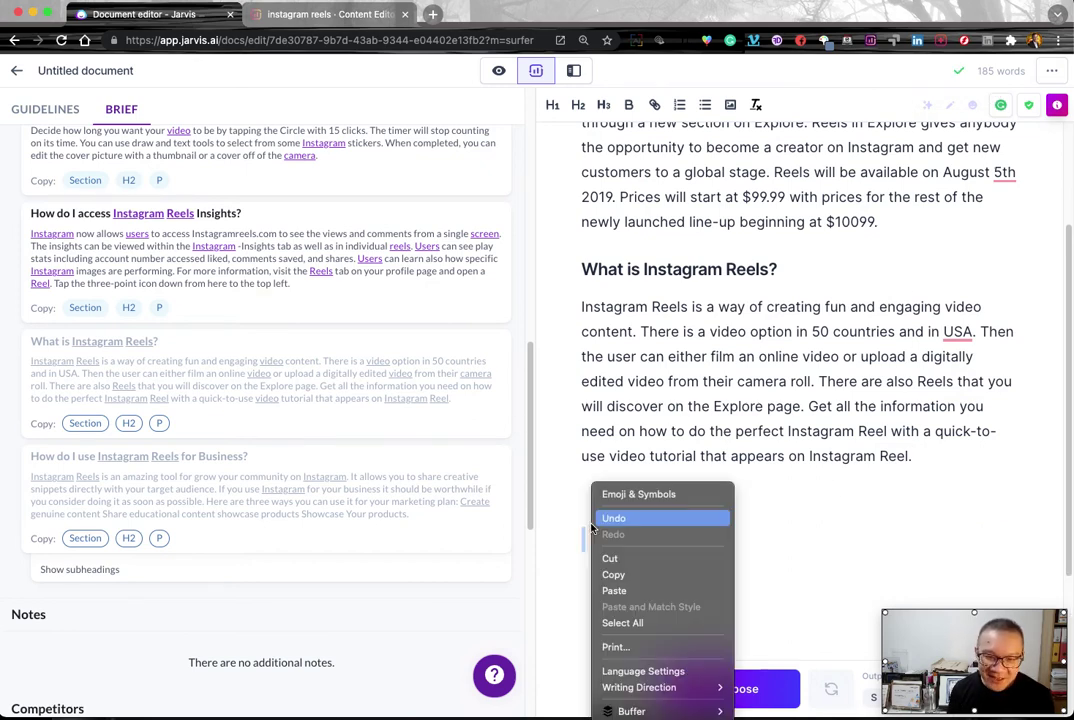
pyautogui.click(614, 590)
# - Add the entire "How do I create Instagram Reels?" section below the business section
pyautogui.scroll(-5, 693, 527)
pyautogui.moveTo(967, 641); pyautogui.dragTo(89, 620)
pyautogui.scroll(1, 248, 435)
pyautogui.scroll(6, 248, 435)
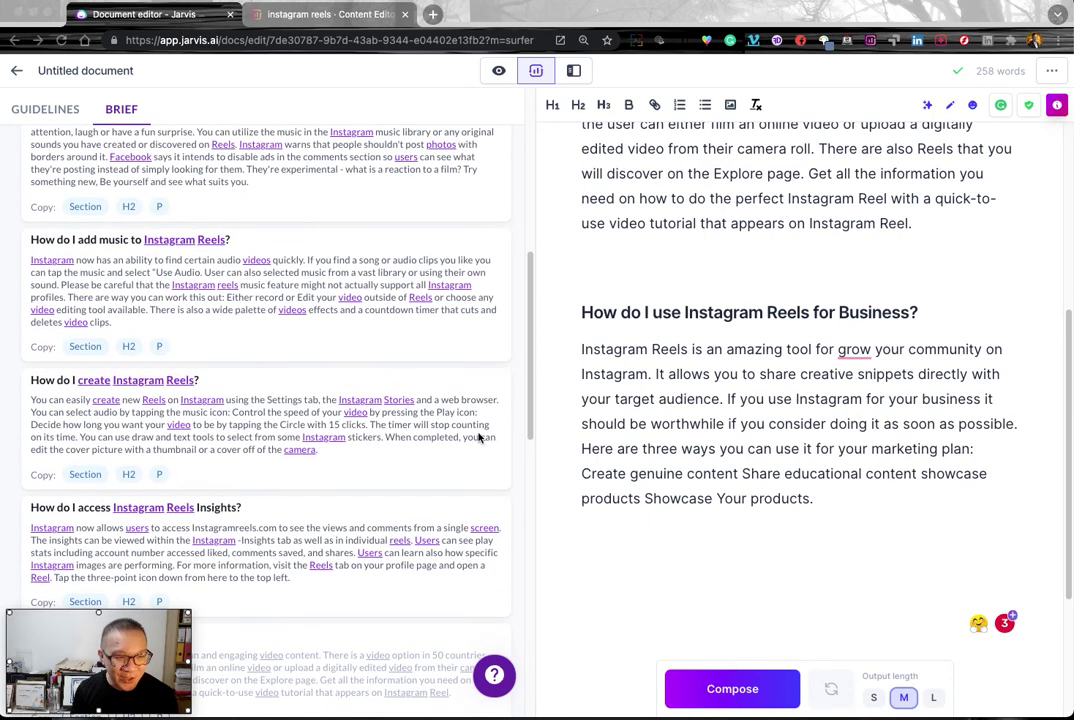
pyautogui.click(85, 474)
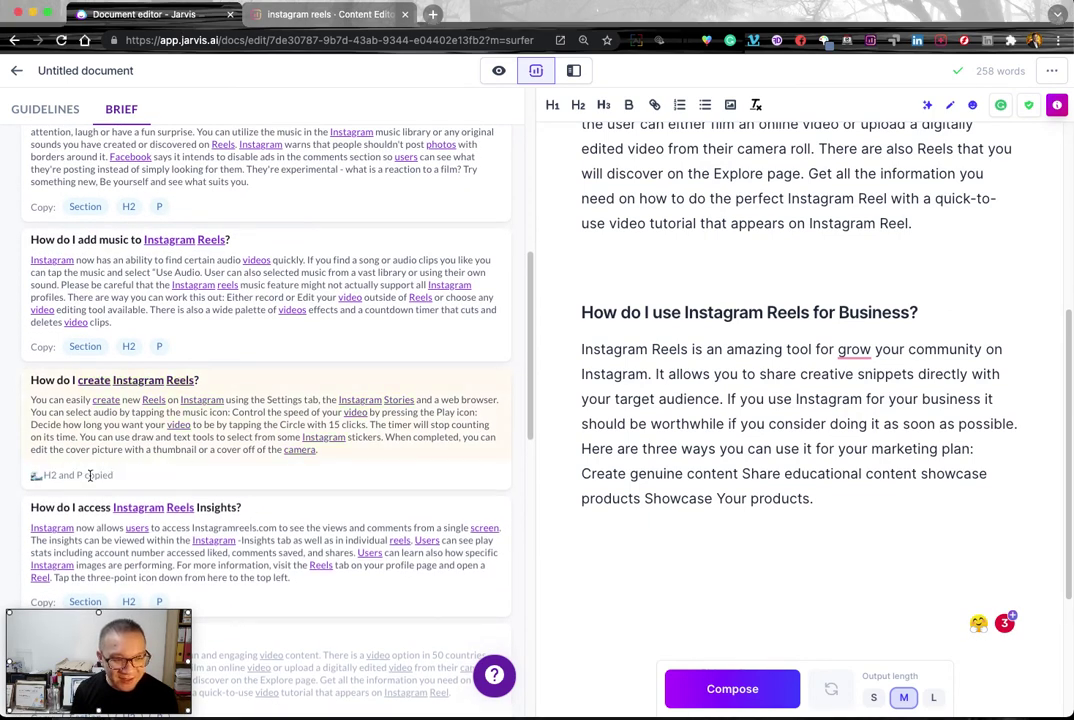
pyautogui.click(868, 500)
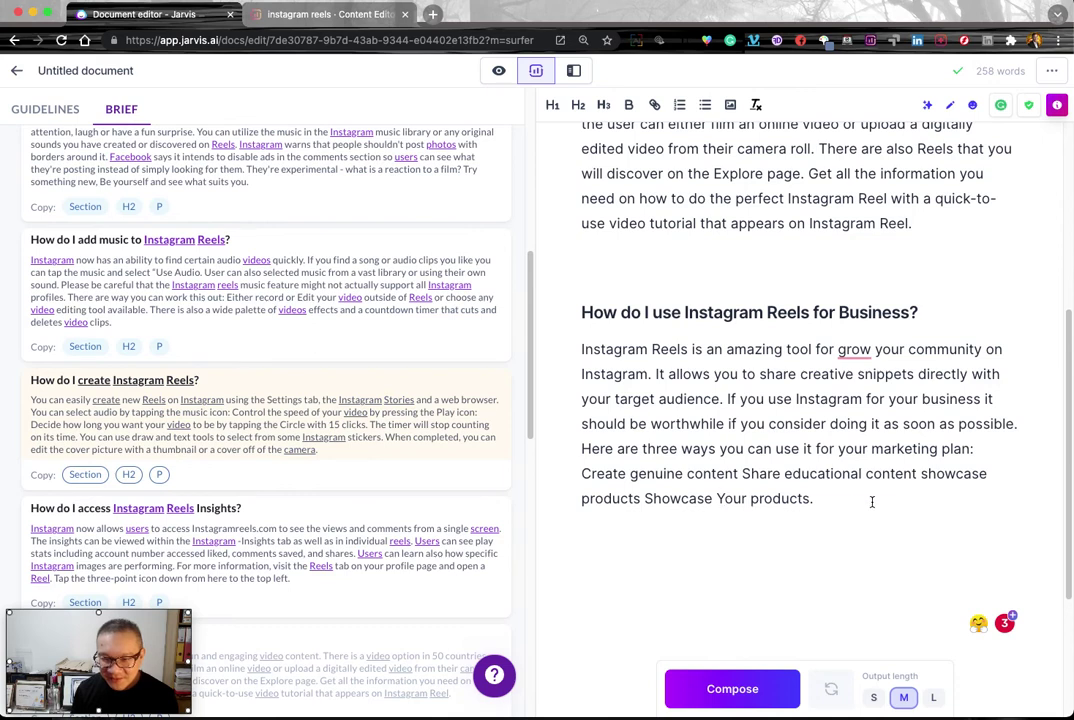
pyautogui.press('Return')
pyautogui.press('Return')
pyautogui.rightClick(632, 545)
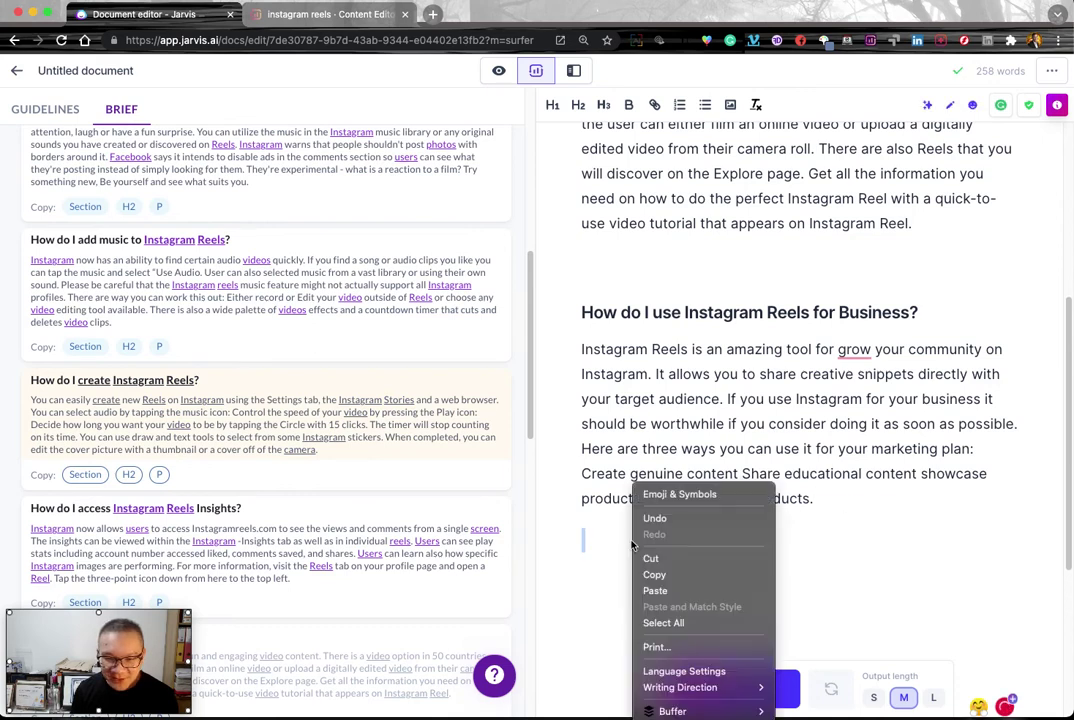
pyautogui.click(655, 590)
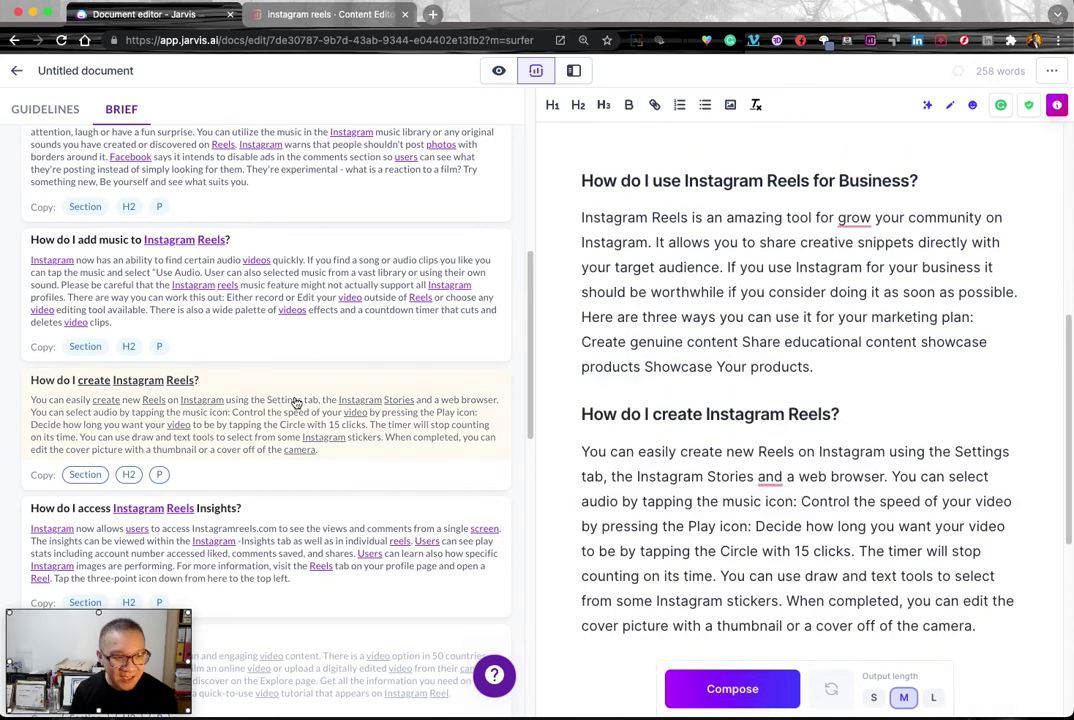
# - Add the entire "How do I add music to Instagram Reels?" section at the document's end, followed by a new empty line
pyautogui.scroll(1, 295, 403)
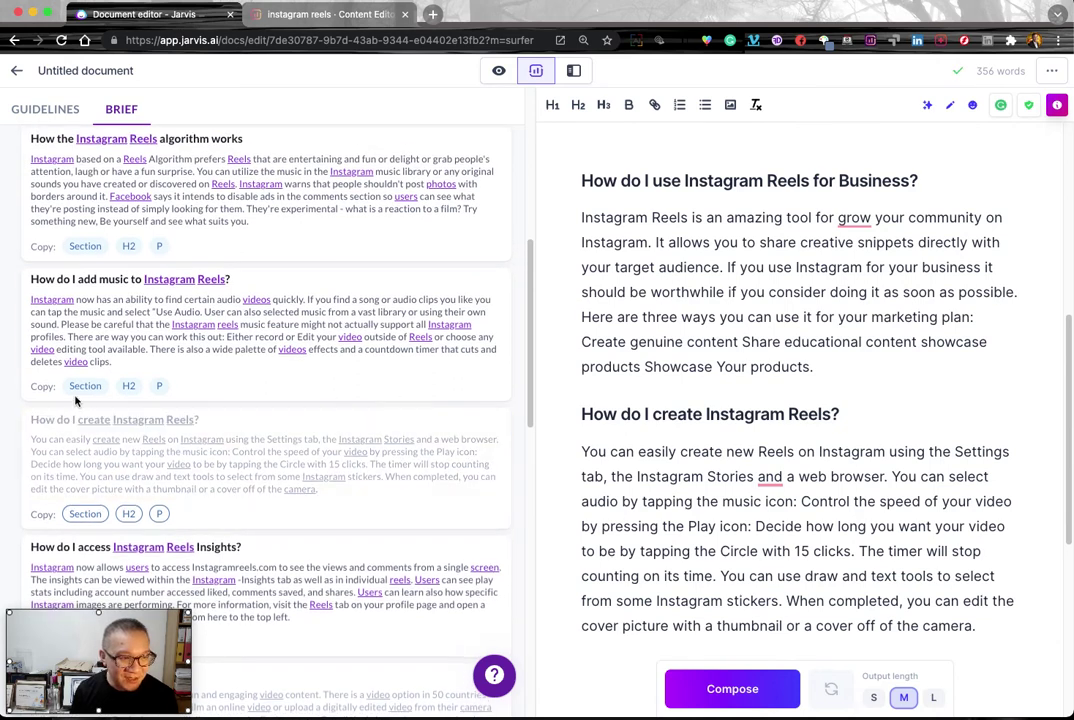
pyautogui.scroll(-1, 280, 384)
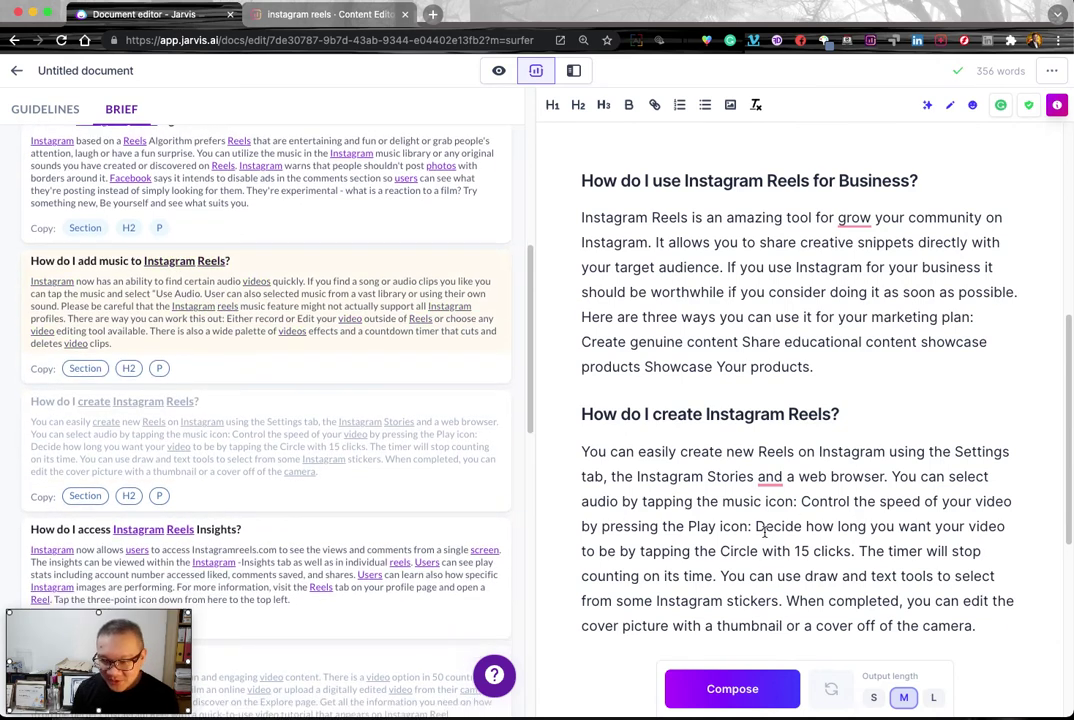
pyautogui.scroll(-3, 722, 532)
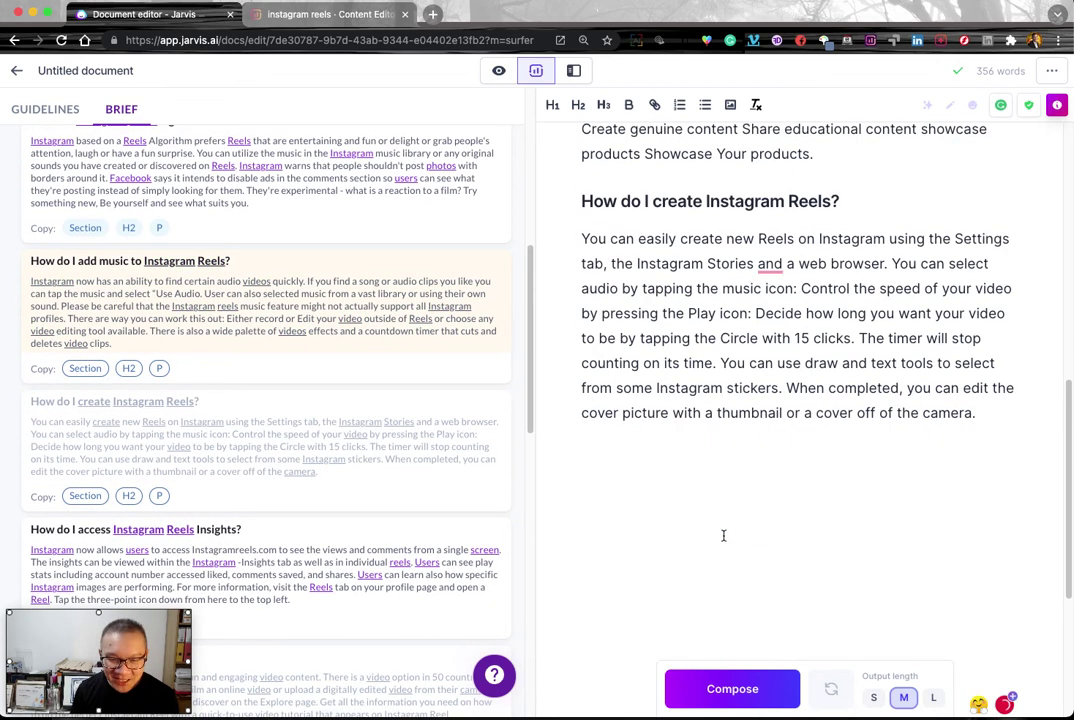
pyautogui.rightClick(594, 466)
pyautogui.click(624, 566)
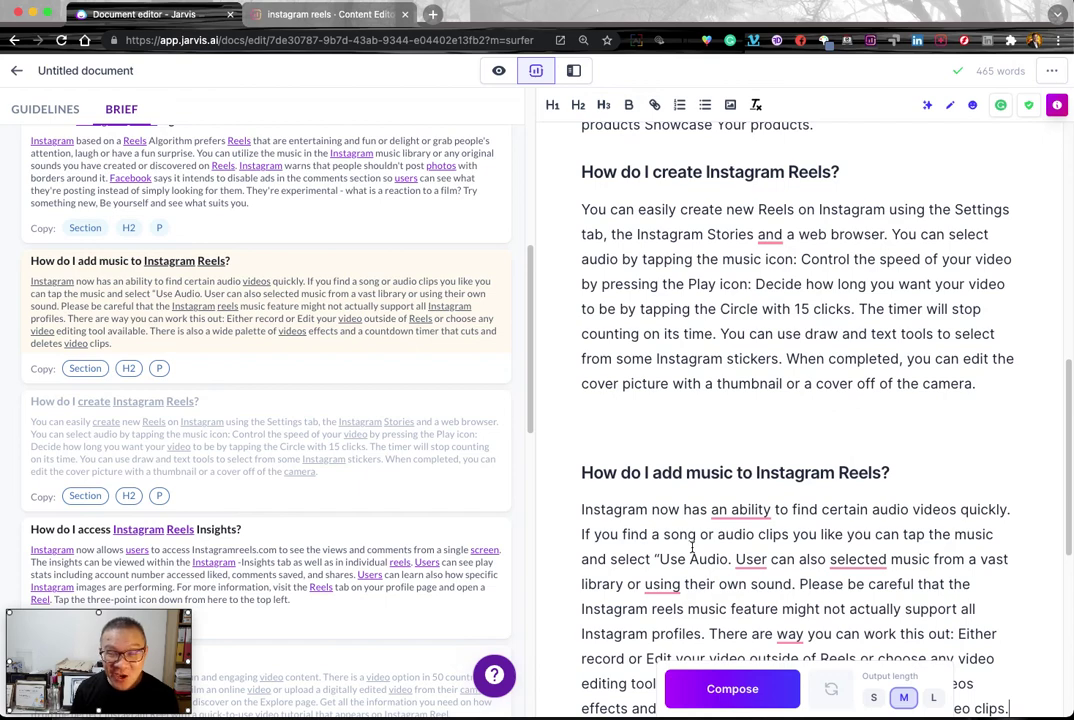
pyautogui.scroll(-2, 691, 547)
pyautogui.press('Return')
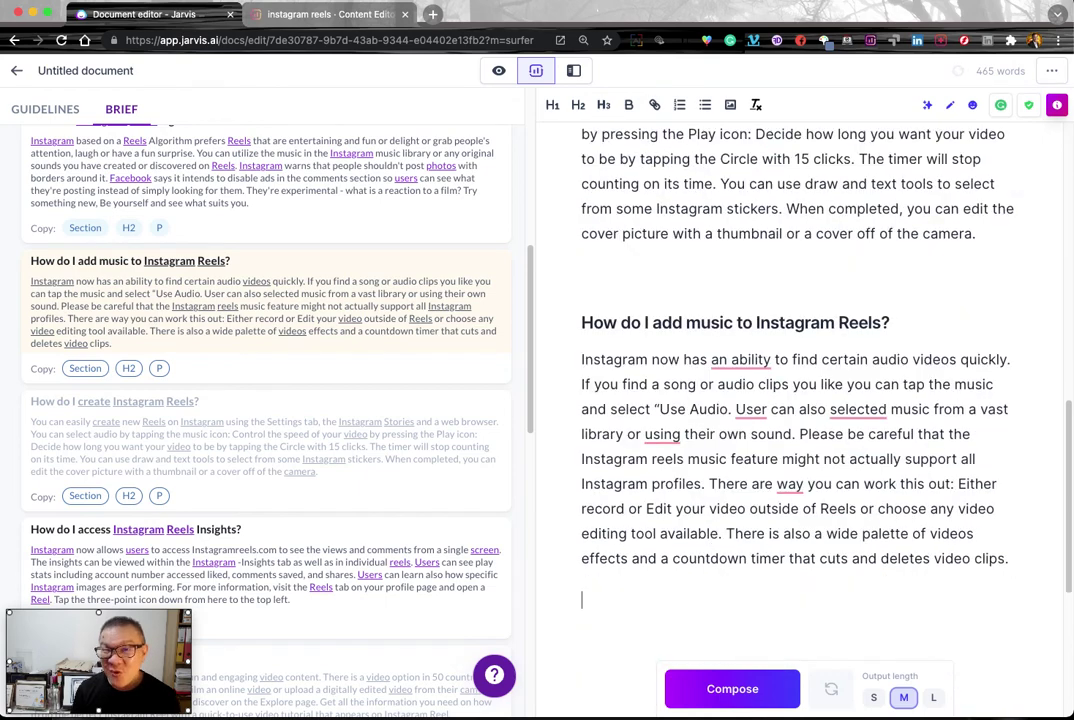
# - Add the entire "How the Instagram Reels algorithm works" section from the brief on a new line at the document's end
pyautogui.scroll(5, 434, 472)
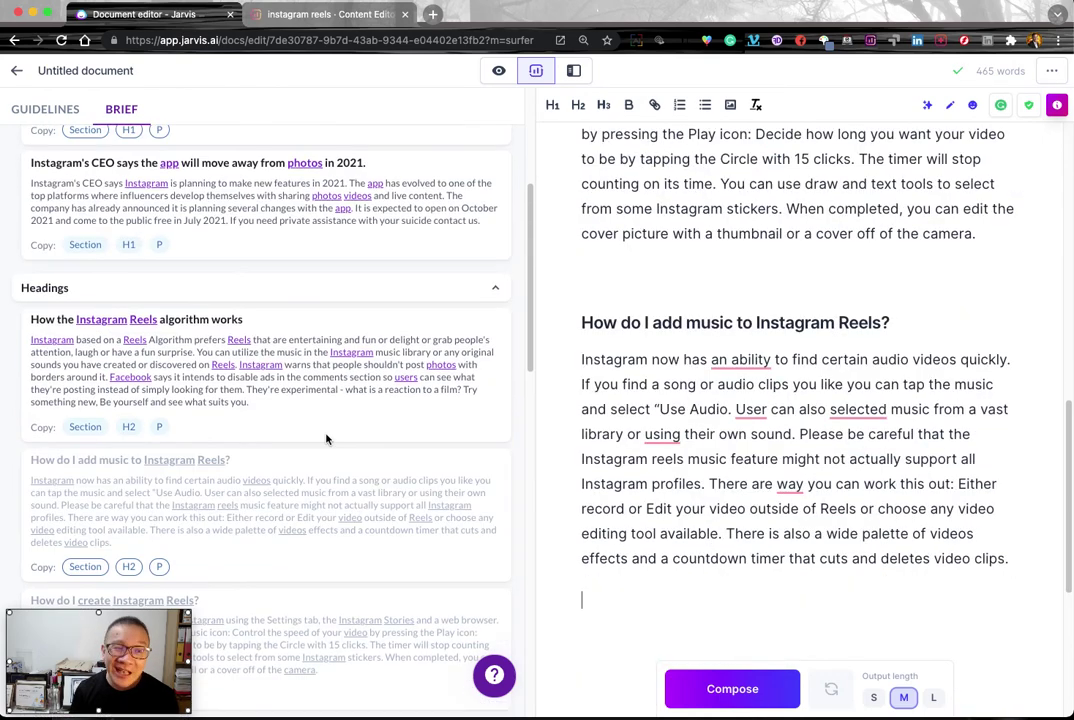
pyautogui.click(83, 427)
pyautogui.scroll(-2, 551, 425)
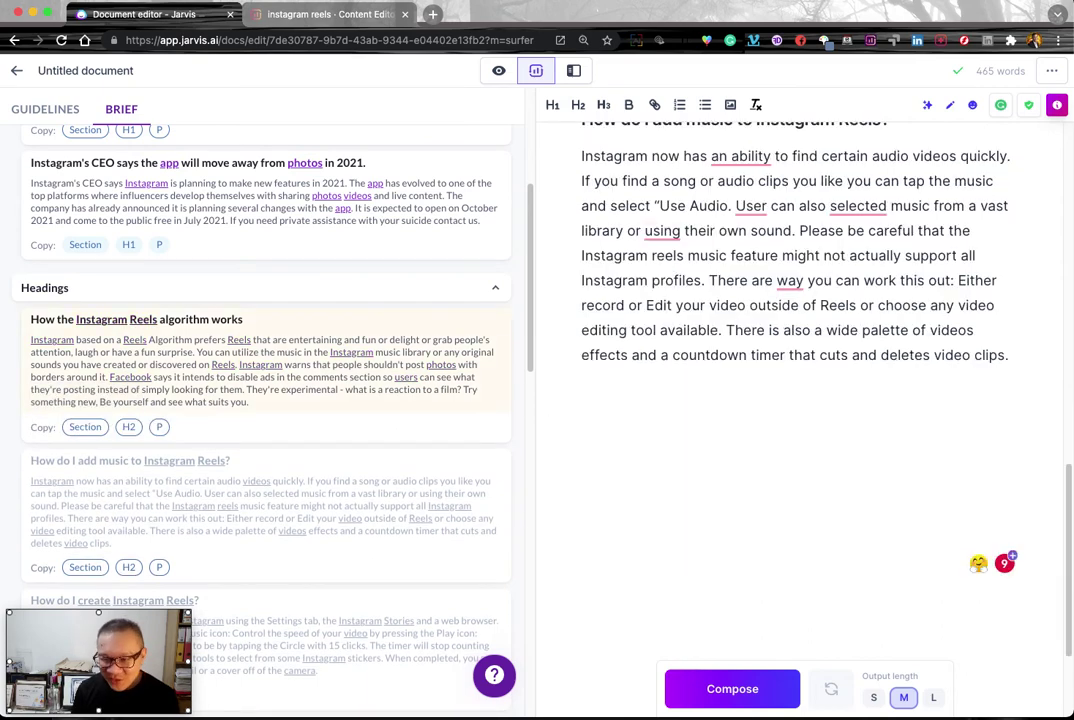
pyautogui.click(1029, 353)
pyautogui.press('Return')
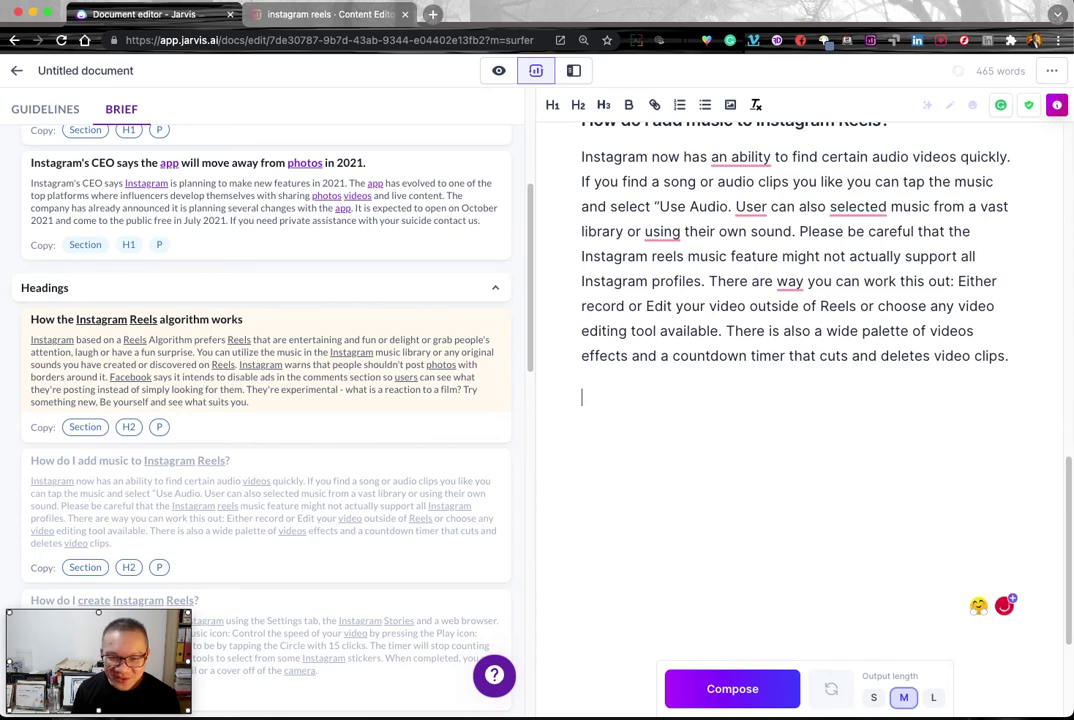
pyautogui.rightClick(606, 390)
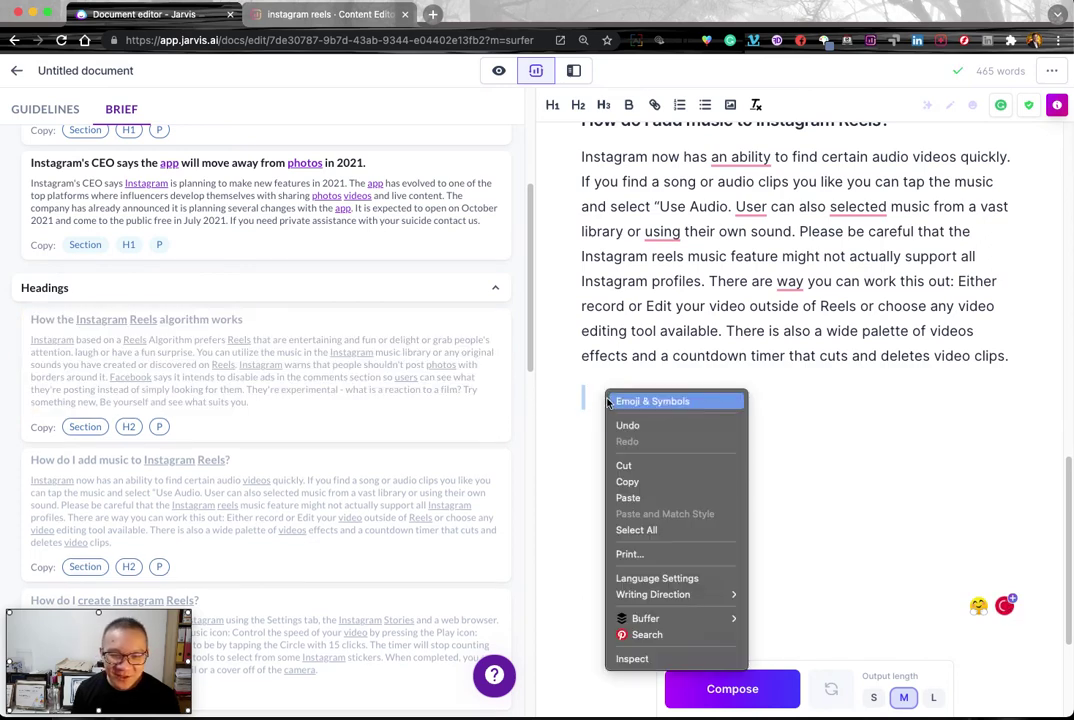
pyautogui.click(628, 497)
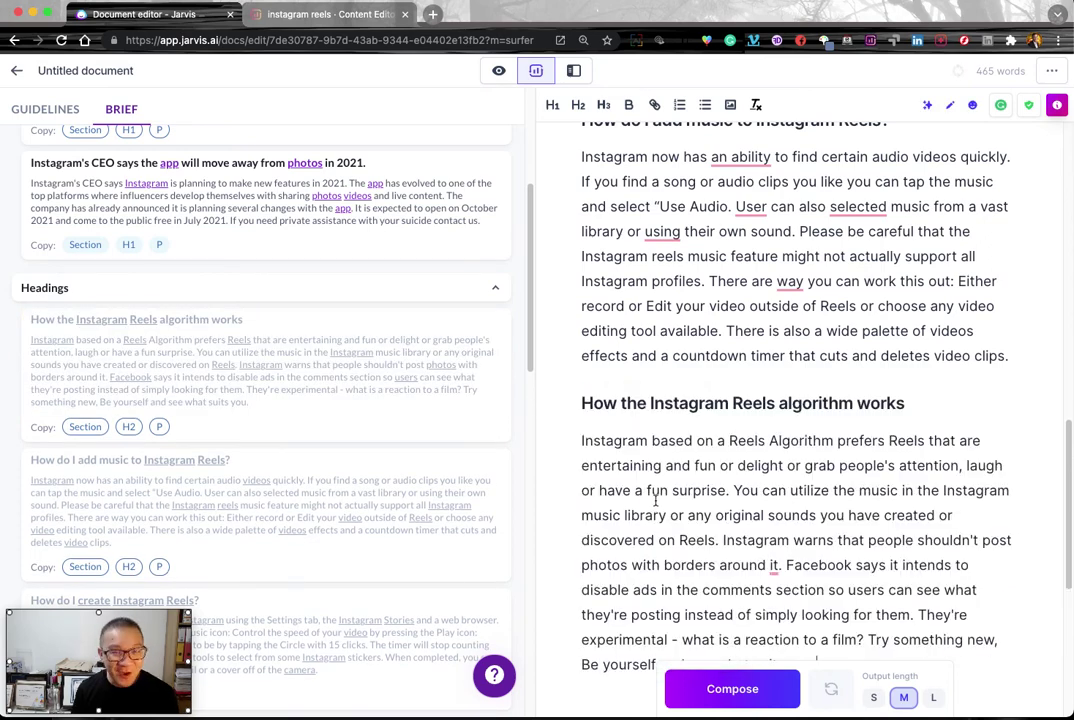
# - Check the document's Content Score and structure targets in Surfer's guidelines
pyautogui.scroll(1, 460, 503)
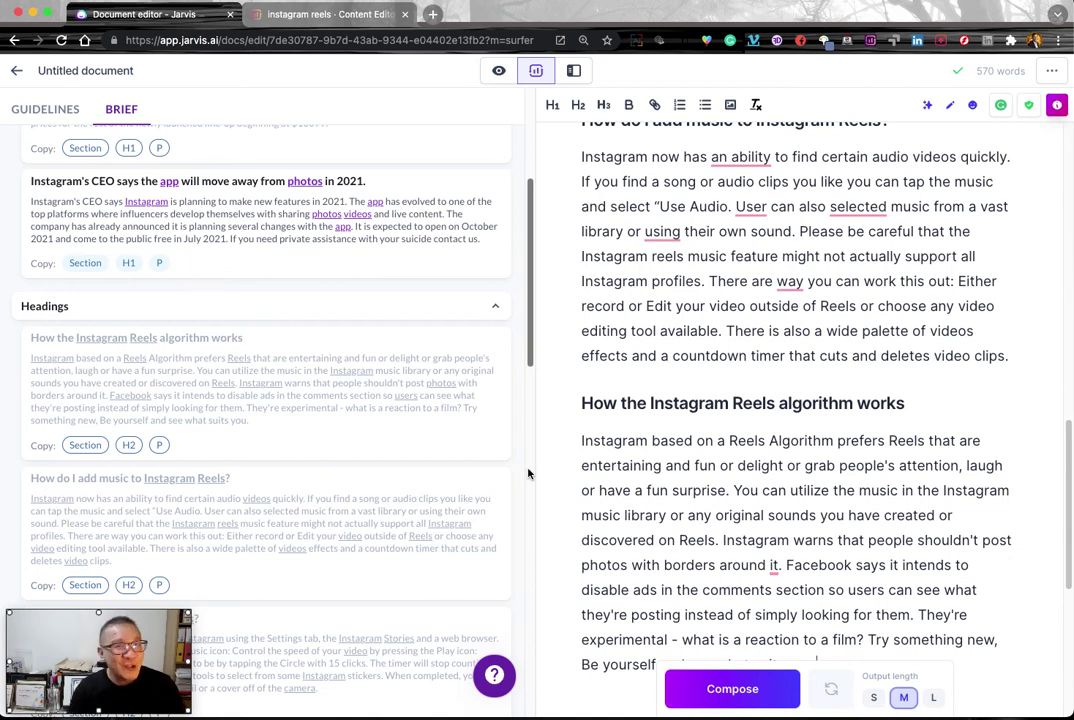
pyautogui.scroll(5, 150, 270)
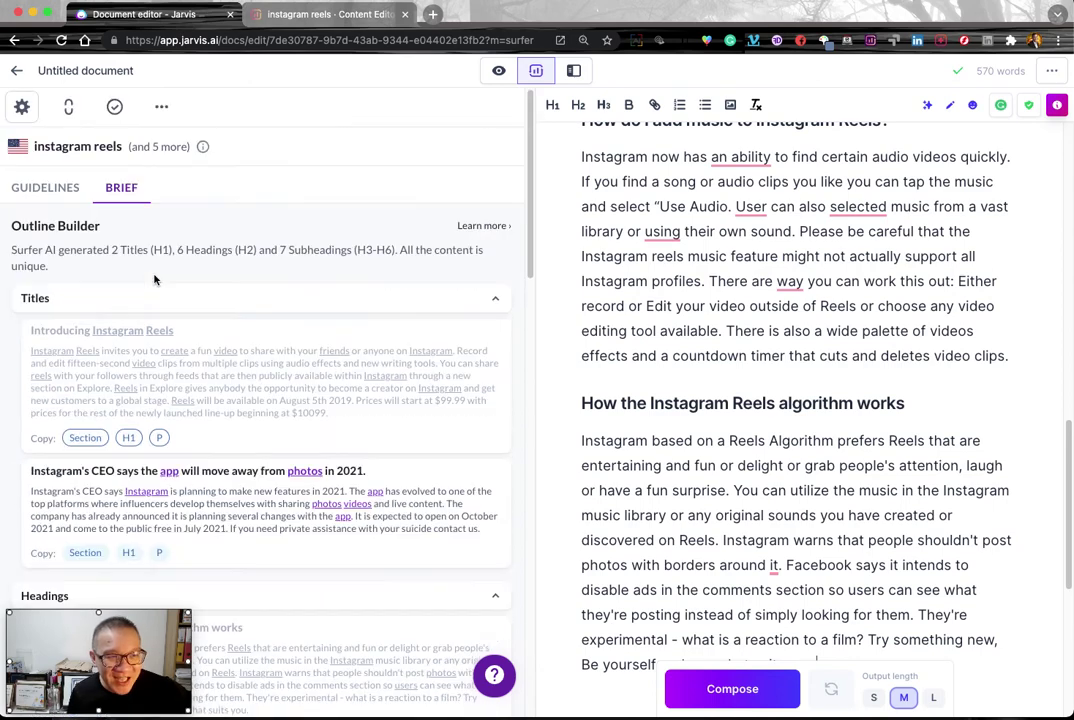
pyautogui.click(50, 188)
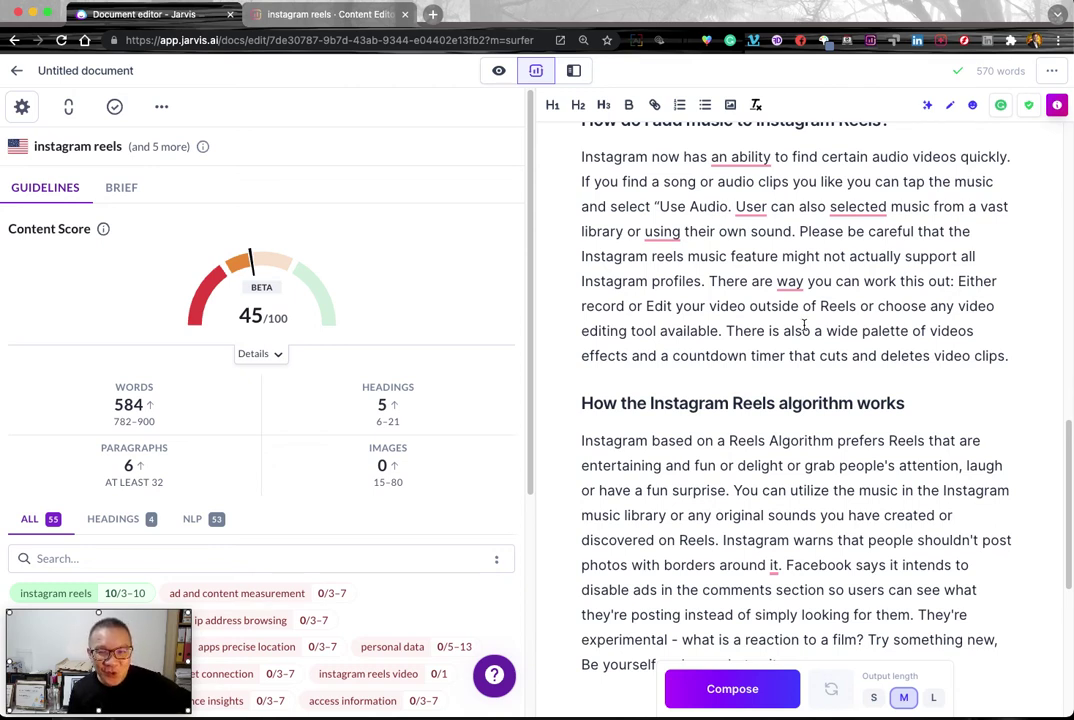
# - Switch the document from the Surfer view to the template view and open the Blog Post Topic Ideas template
pyautogui.scroll(3, 803, 323)
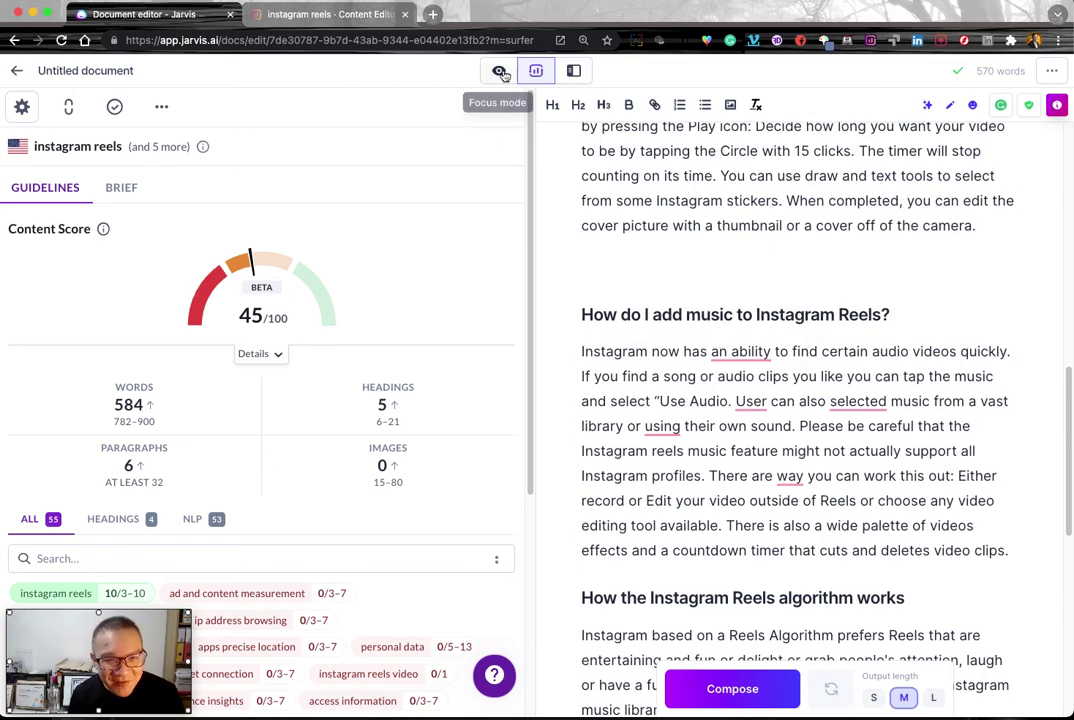
pyautogui.click(574, 70)
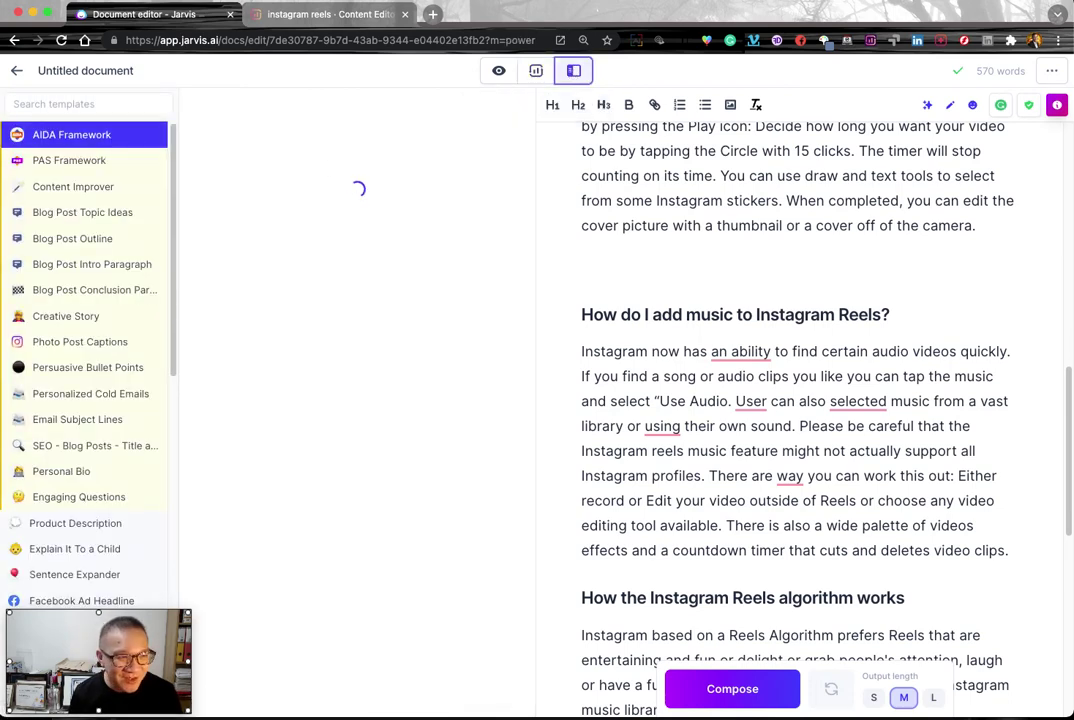
pyautogui.click(107, 218)
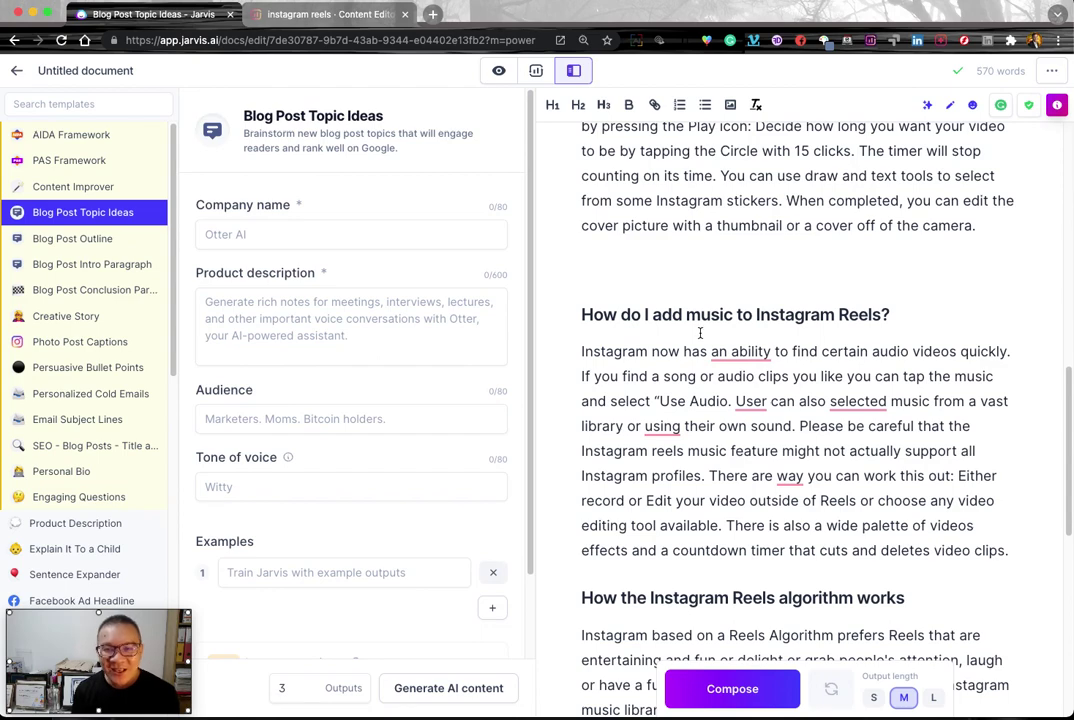
# - Review the assembled article from its final section back to the introduction, highlighting part of the introductory paragraph
pyautogui.scroll(3, 700, 334)
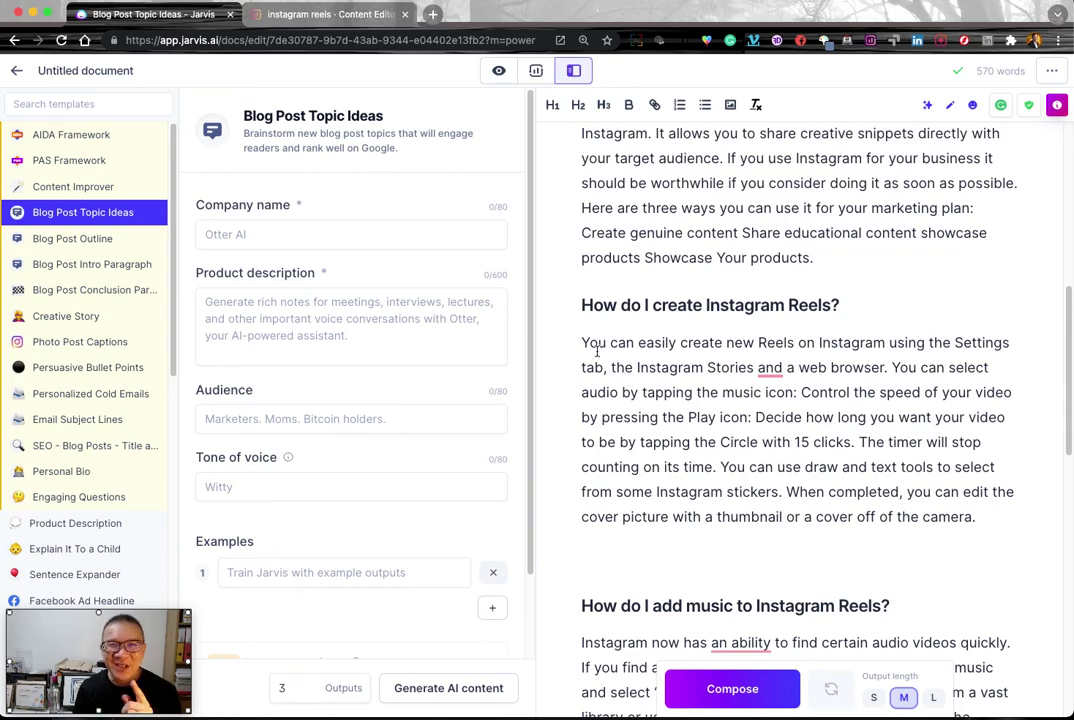
pyautogui.scroll(-3, 556, 328)
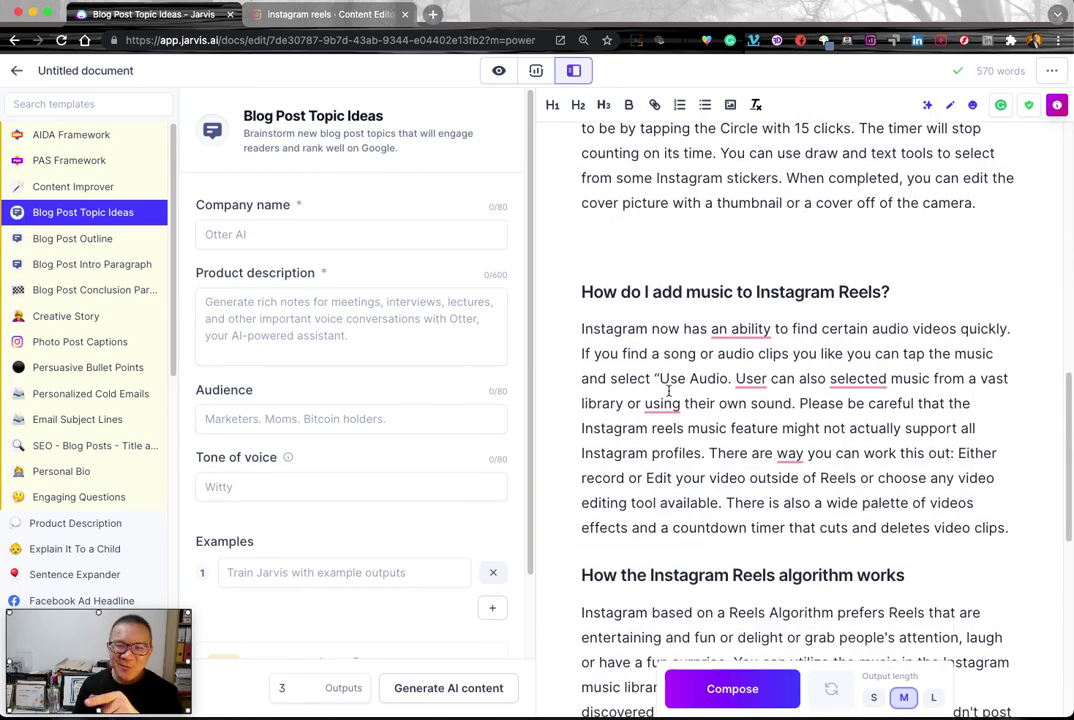
pyautogui.scroll(-4, 668, 391)
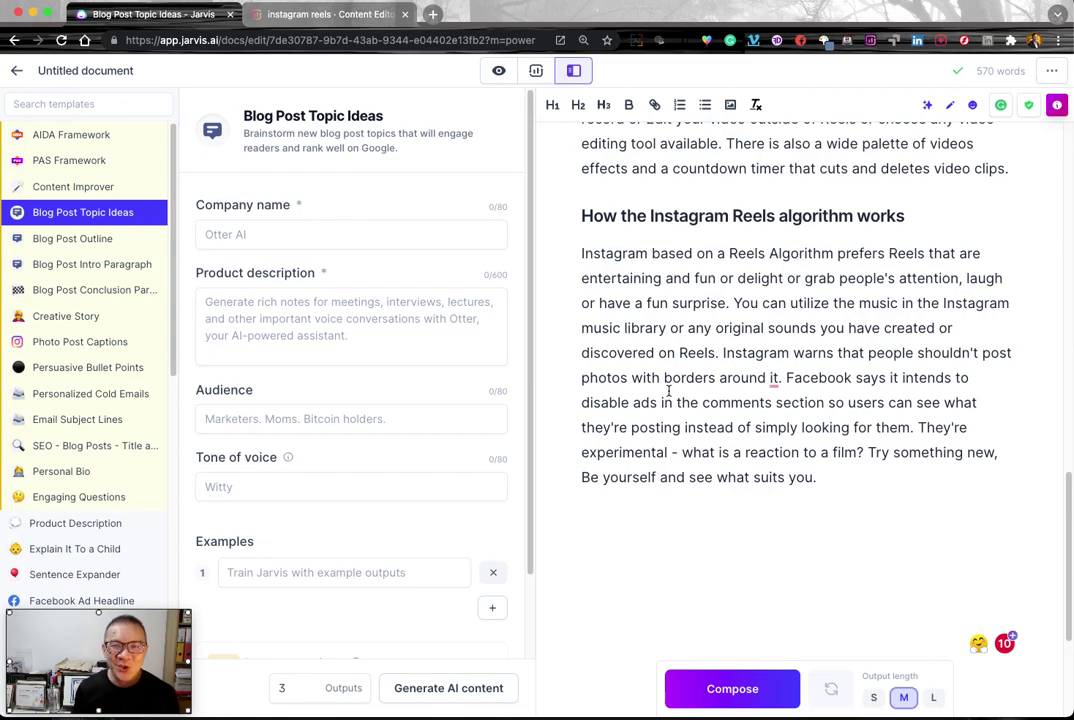
pyautogui.scroll(15, 750, 373)
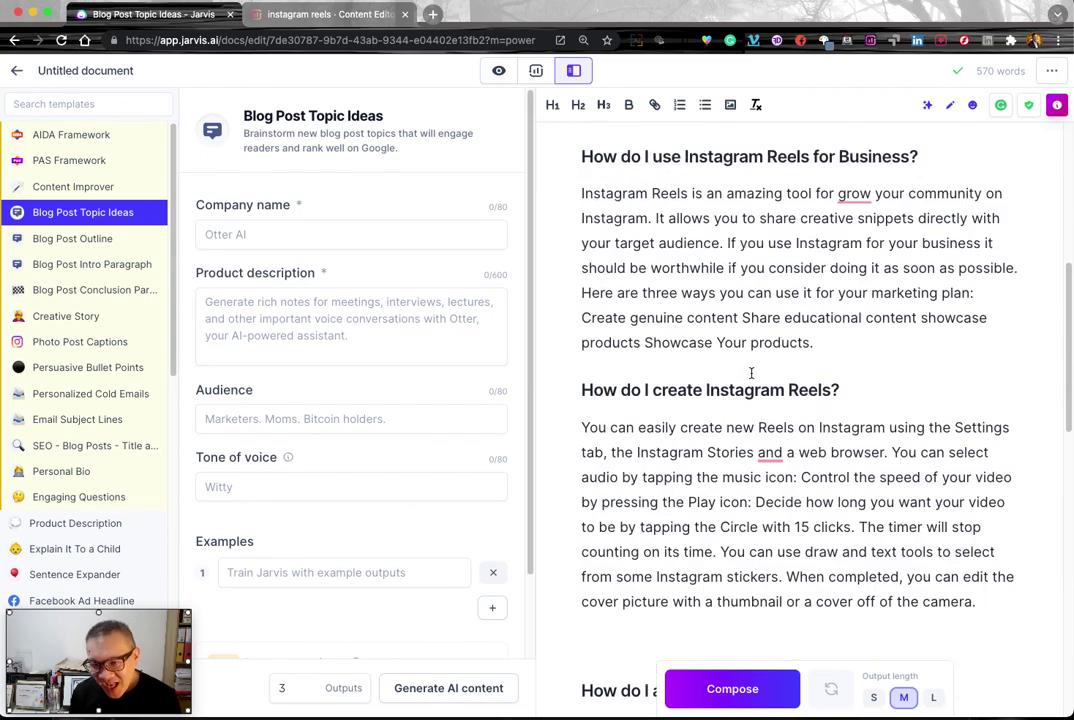
pyautogui.moveTo(729, 231); pyautogui.dragTo(735, 341)
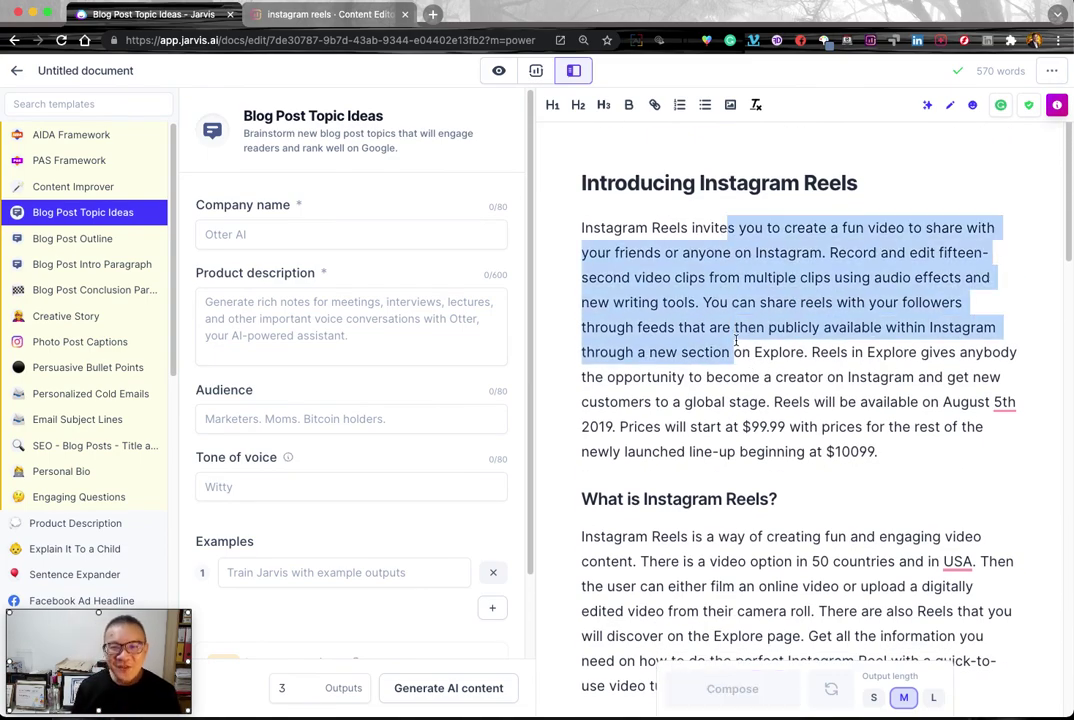